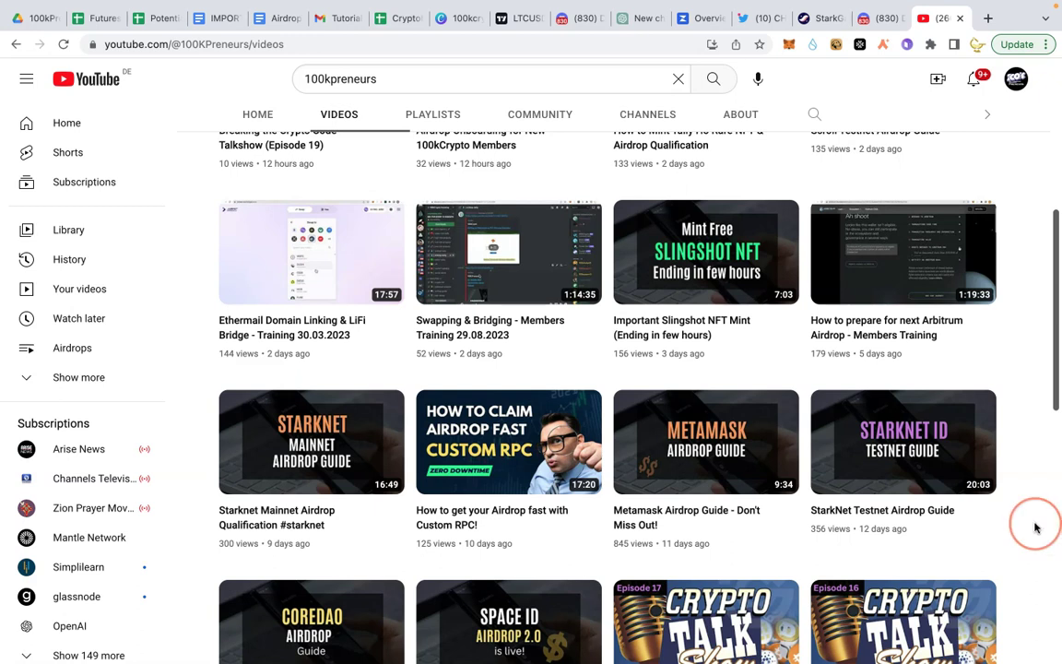
Step: Look over the StarkNet testnet and mainnet airdrop guides in the channel's video list
mouse_move(896, 455)
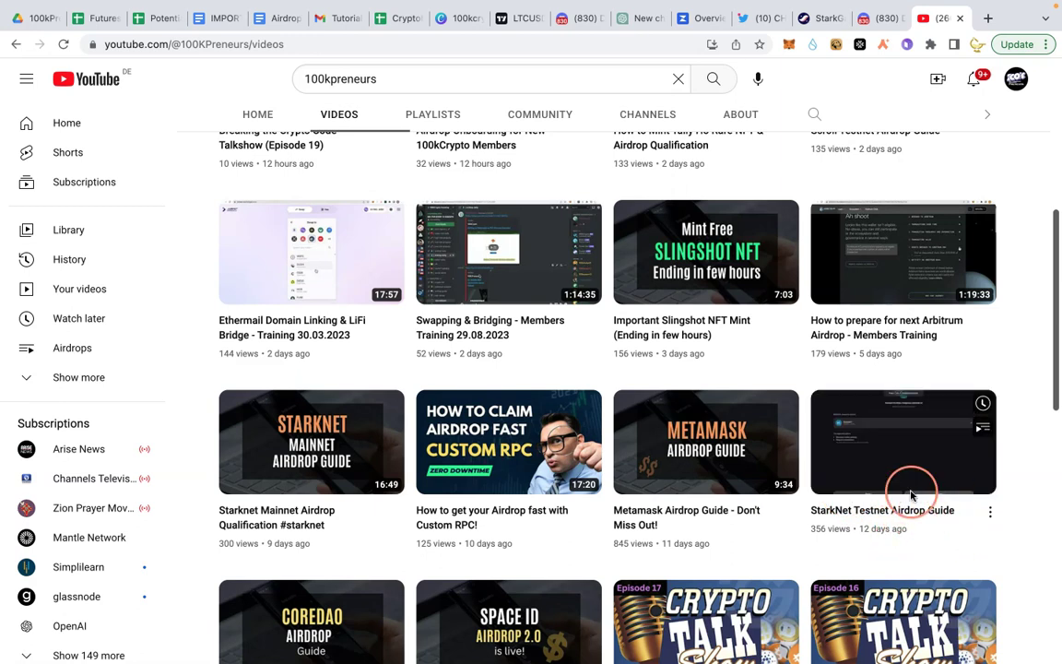
mouse_move(304, 484)
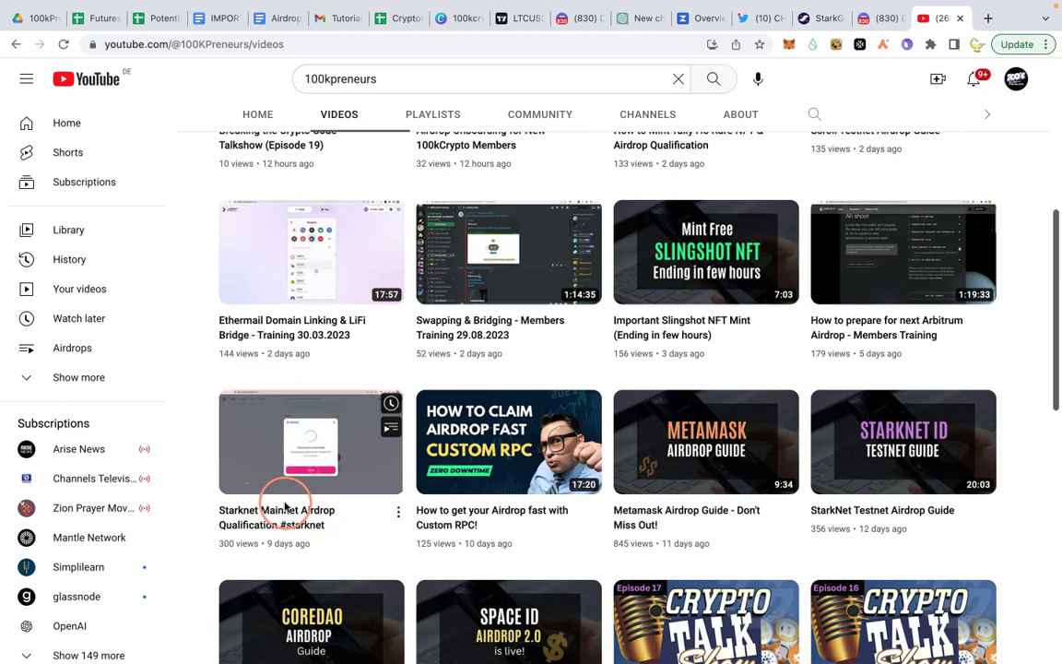
mouse_move(850, 513)
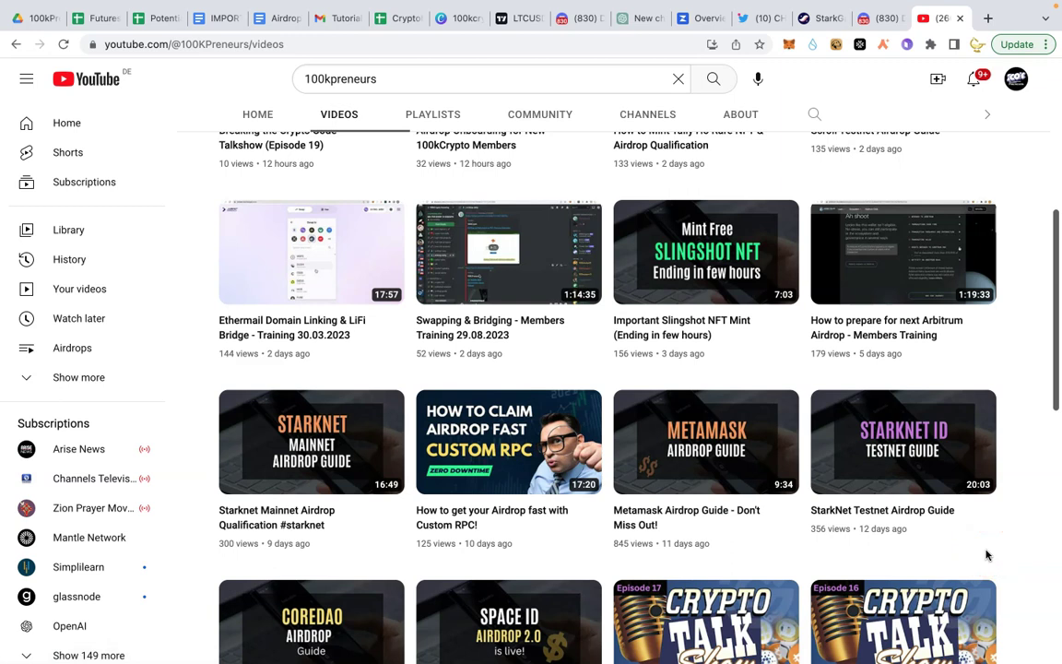
mouse_move(520, 510)
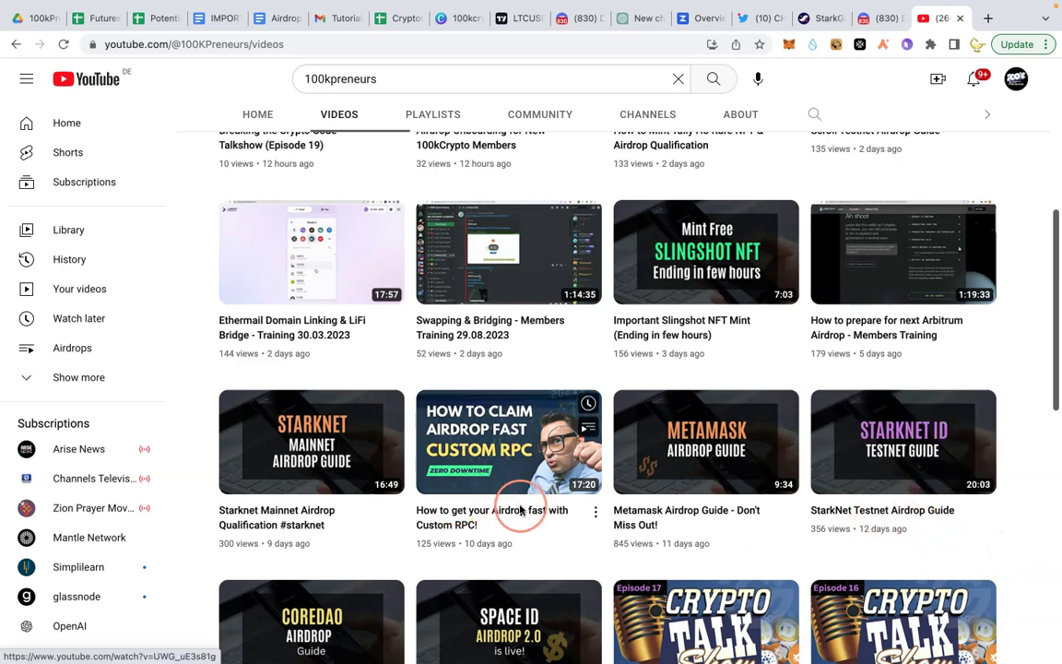
mouse_move(891, 522)
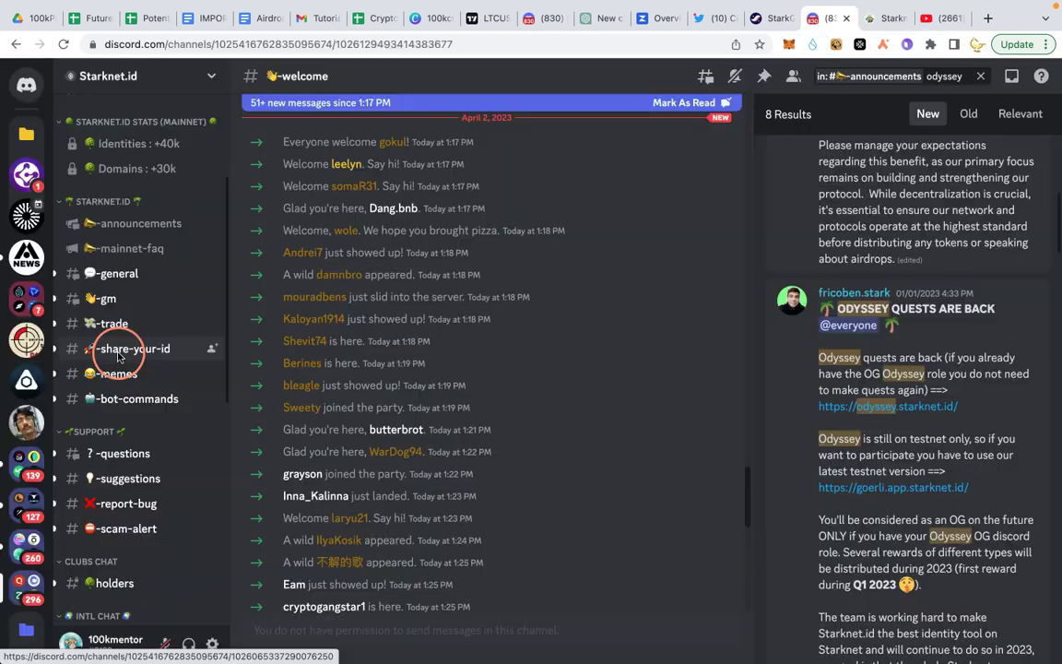
Step: Post "gm" in the Starknet.id server's gm channel and check the roles on your own profile
scroll(123, 351, "down", 3)
scroll(127, 355, "up", 5)
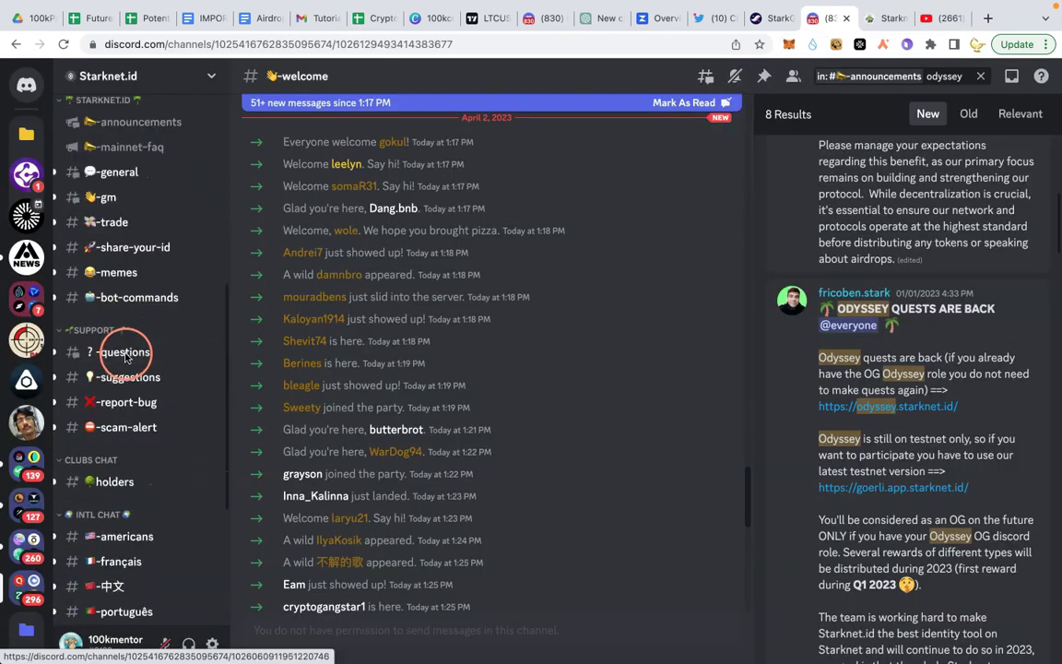
scroll(128, 355, "down", 3)
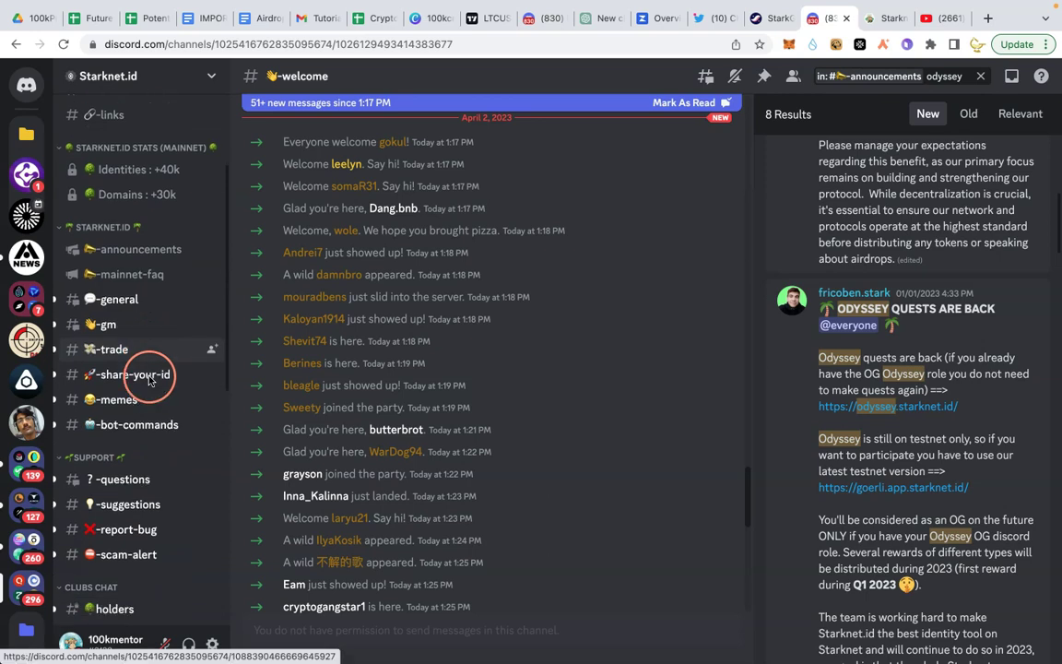
left_click(103, 324)
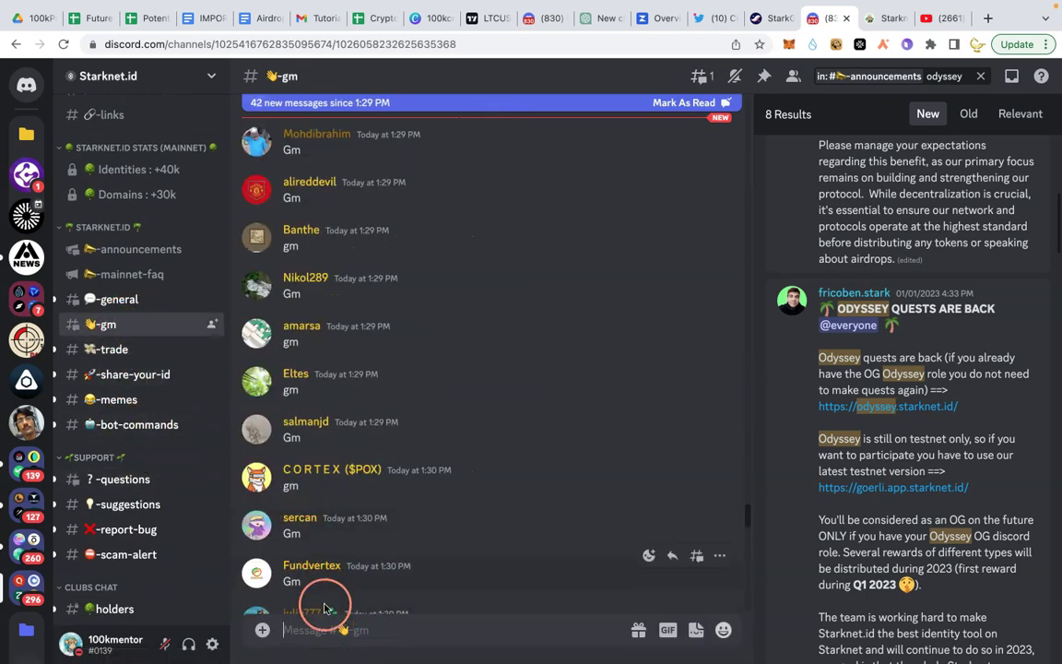
type("gm")
key("Return")
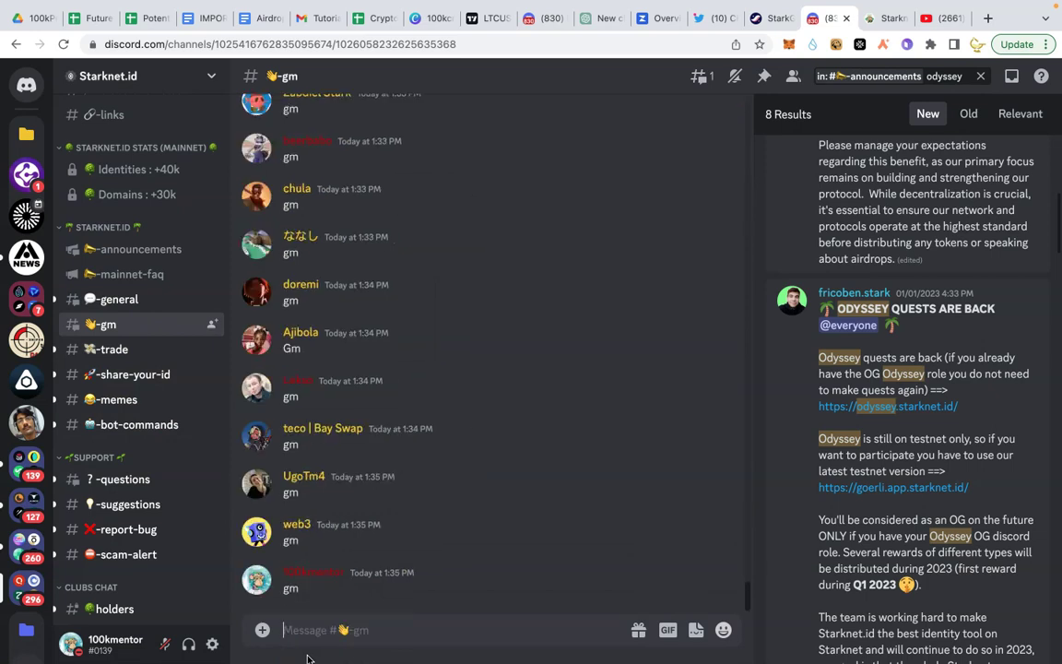
left_click(312, 572)
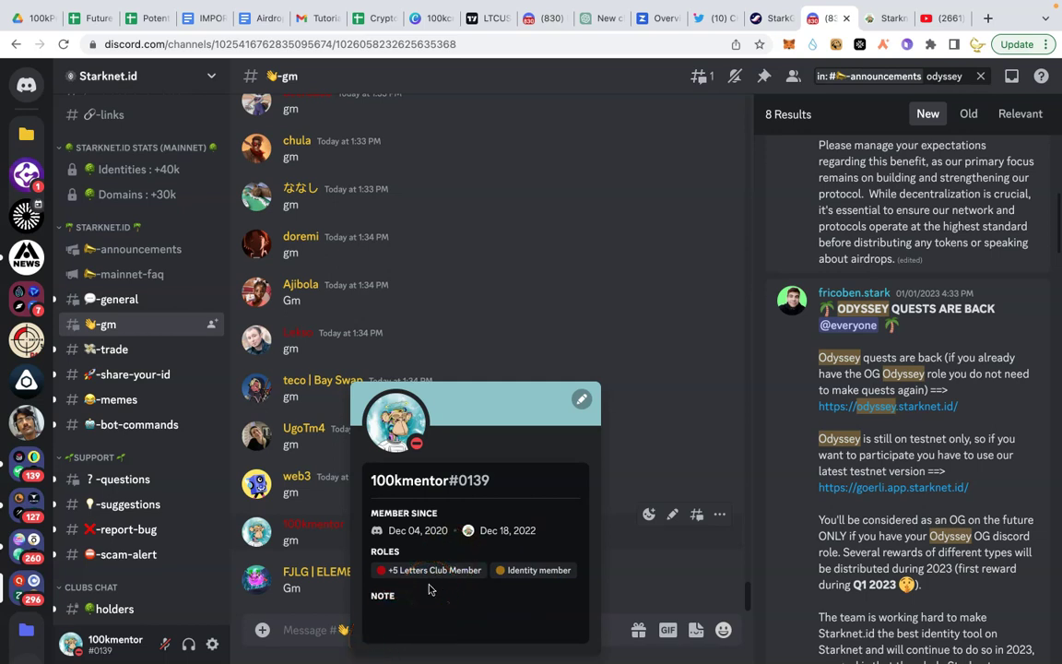
left_click(325, 627)
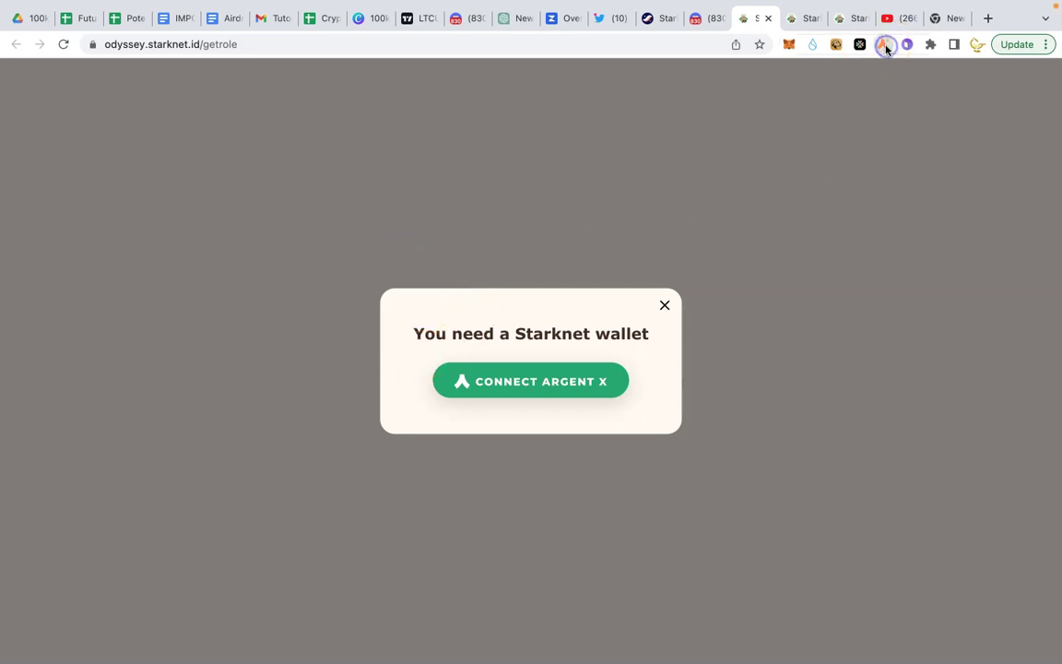
Step: Select Testnet in the Argent X wallet and connect the wallet to the Starknet.id Odyssey role page
left_click(885, 49)
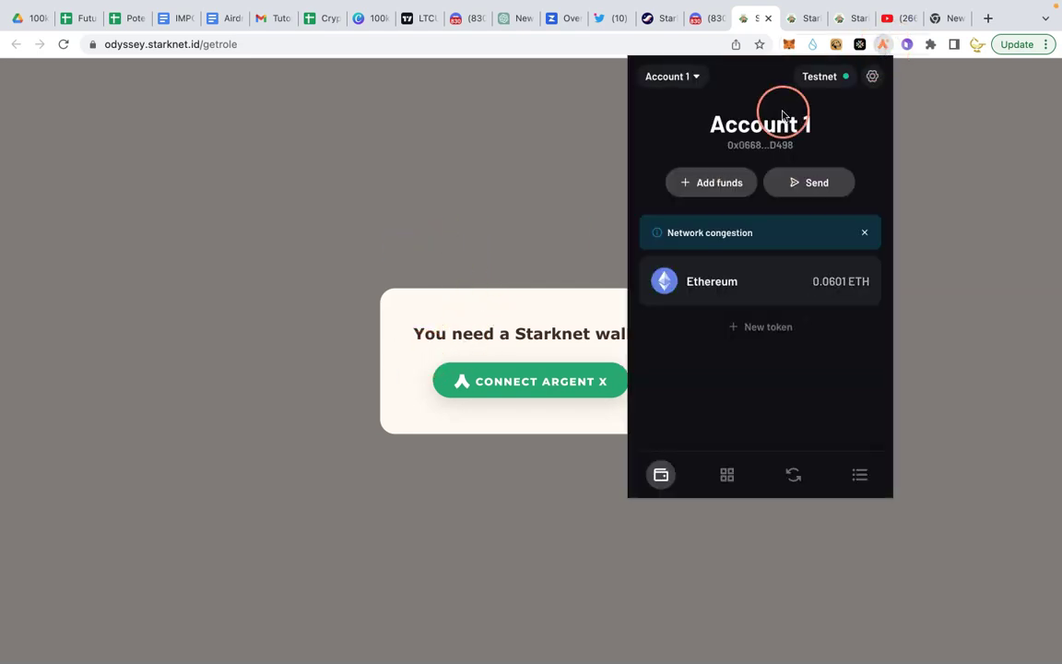
left_click(824, 80)
left_click(833, 158)
left_click(570, 406)
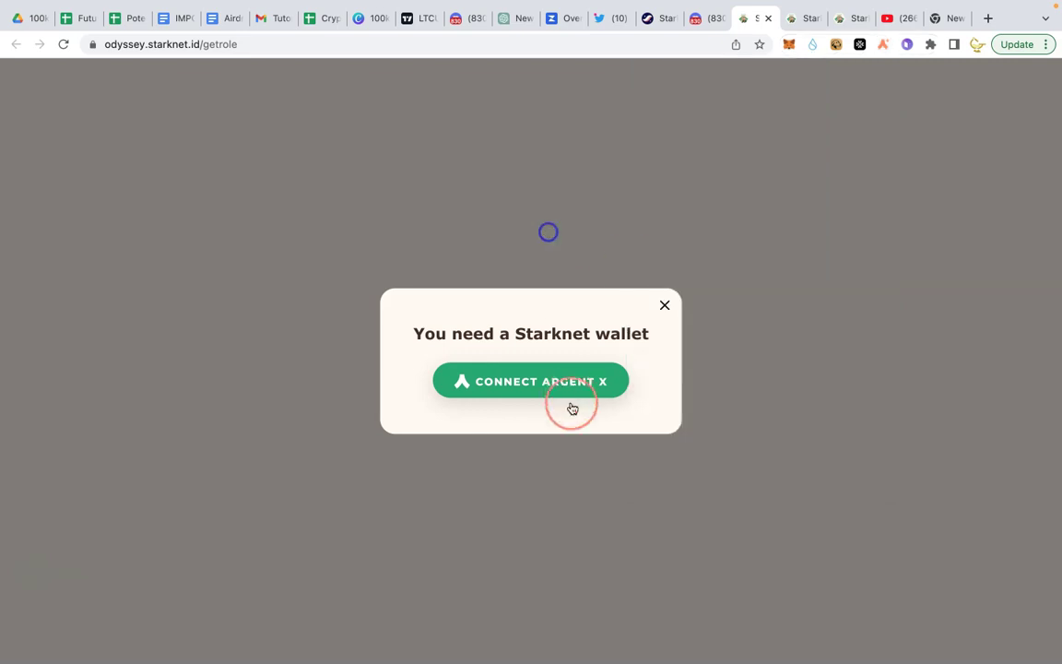
left_click(569, 383)
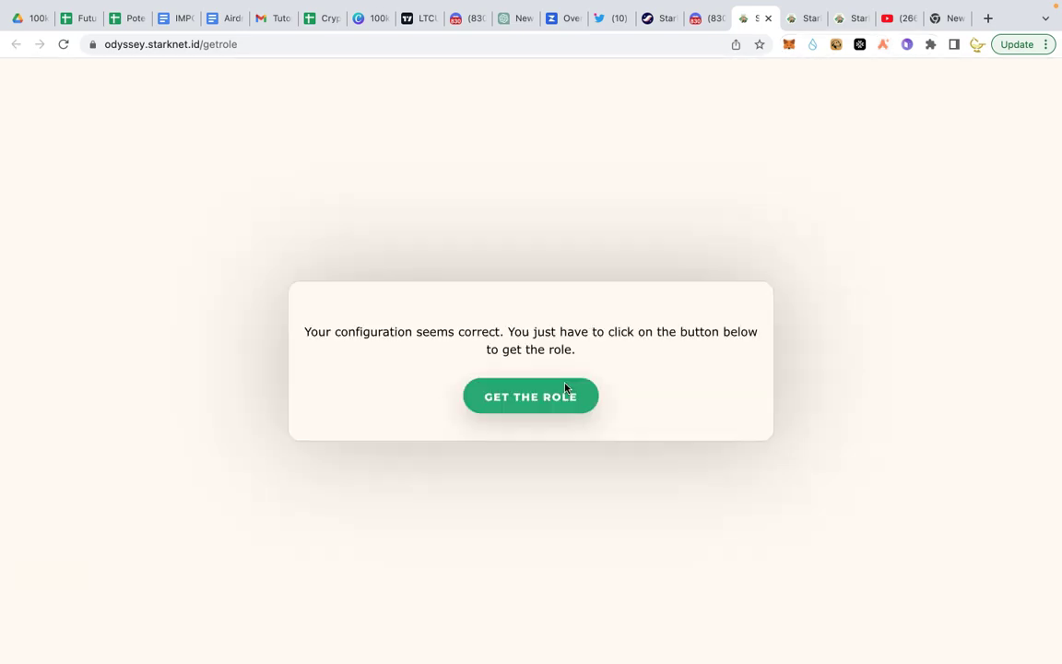
Step: Request the Odyssey OG role, dismiss the confirmation, and submit the role request once more
left_click(557, 402)
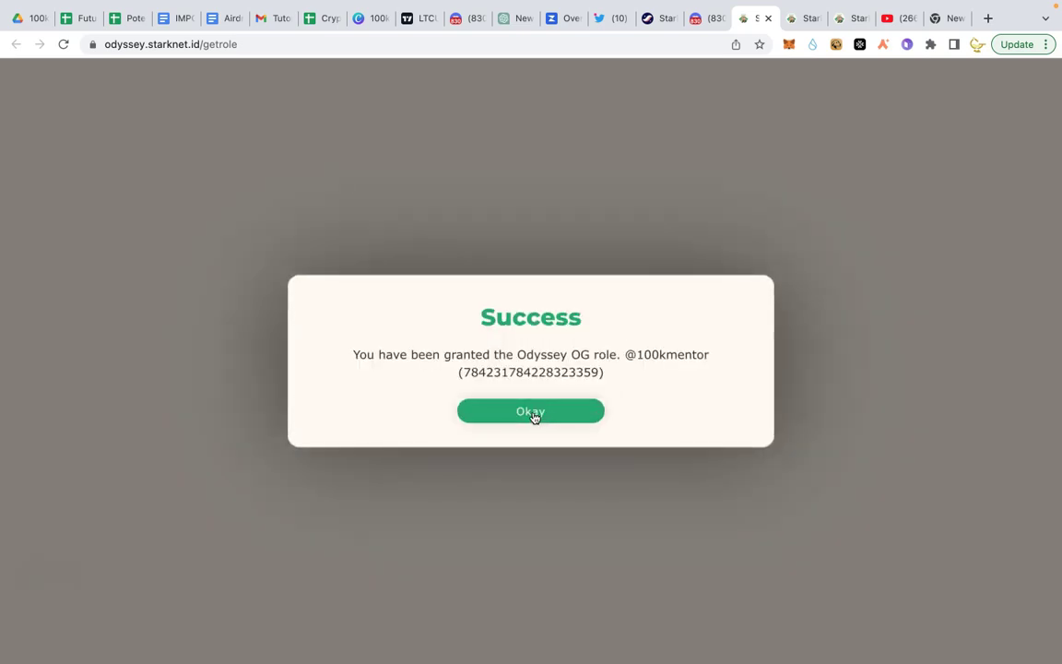
left_click(528, 367)
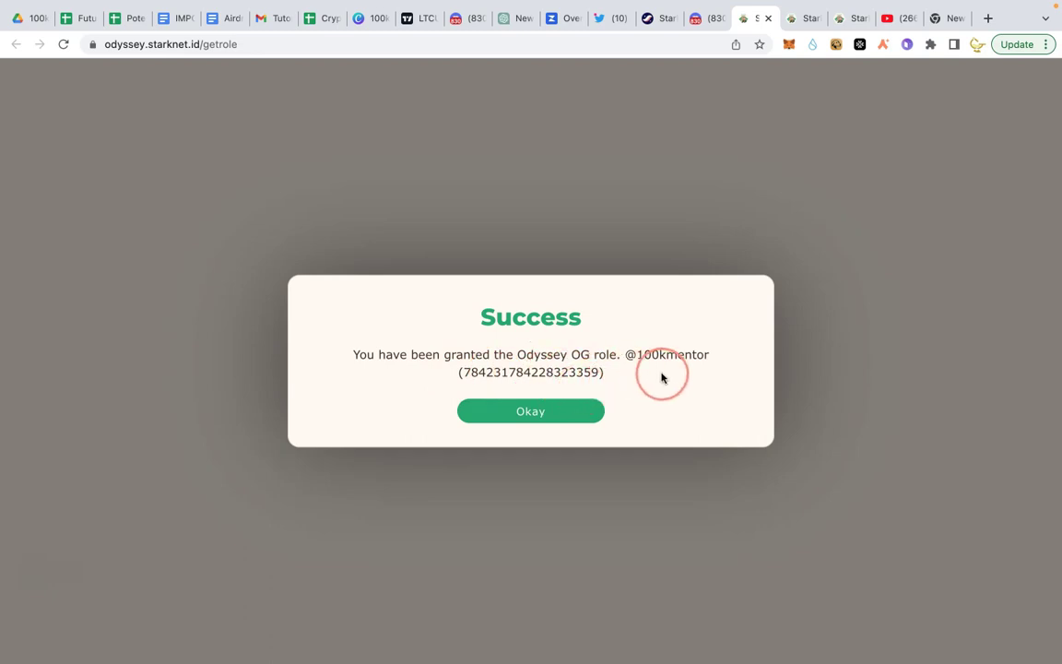
left_click(549, 415)
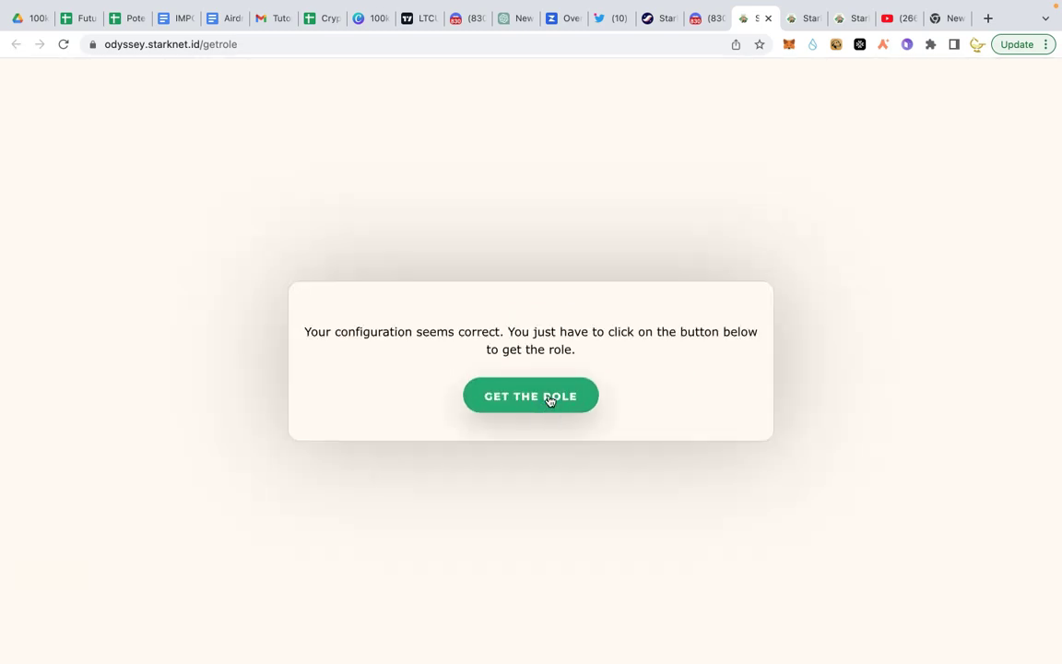
left_click(548, 403)
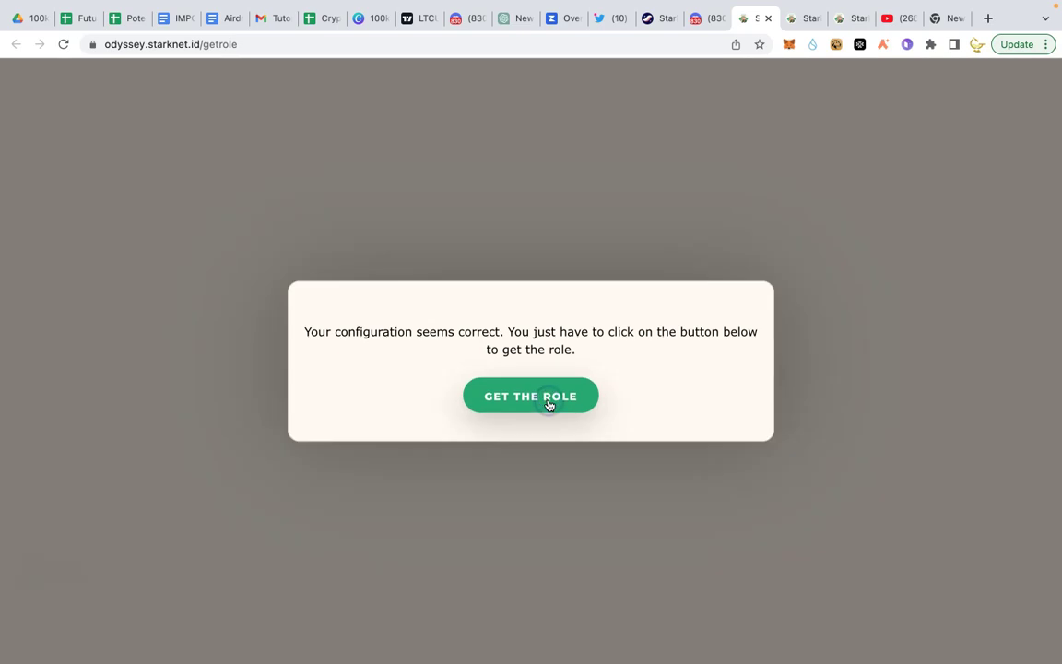
left_click(548, 408)
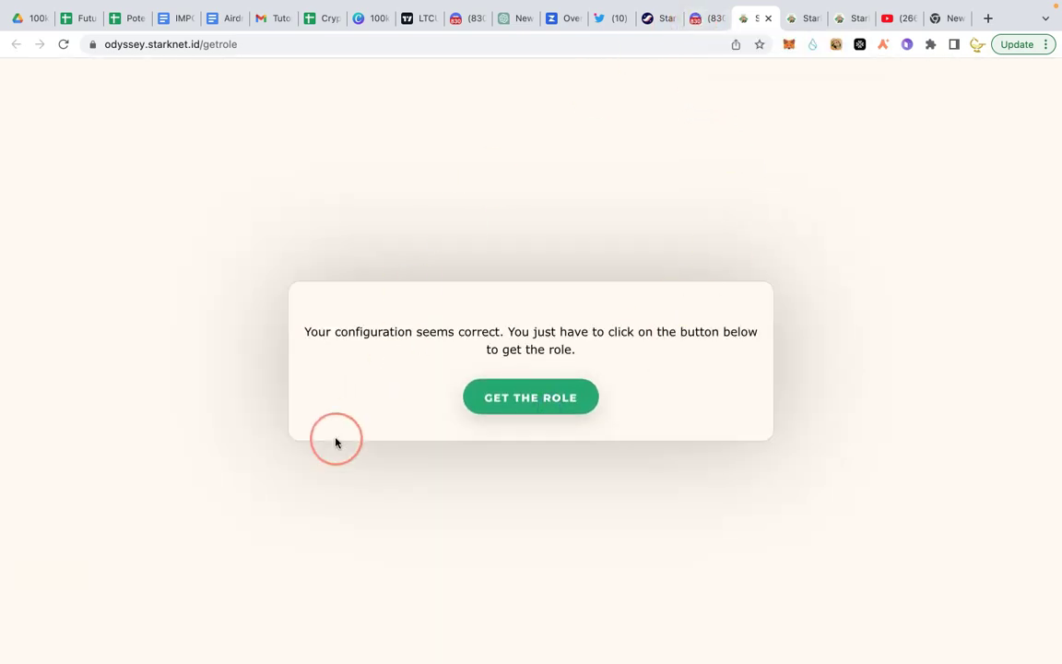
Step: Switch back to Discord, post another "gm" in the Starknet.id gm channel, and recheck your profile's roles
key("ctrl+shift+Tab")
scroll(166, 356, "down", 3)
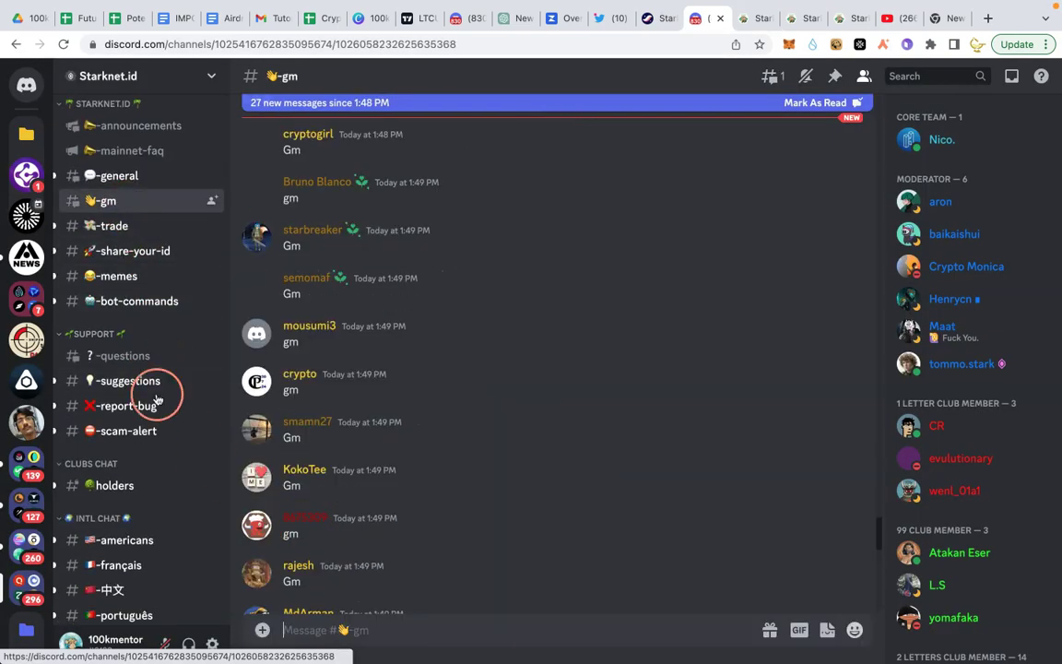
scroll(369, 554, "down", 5)
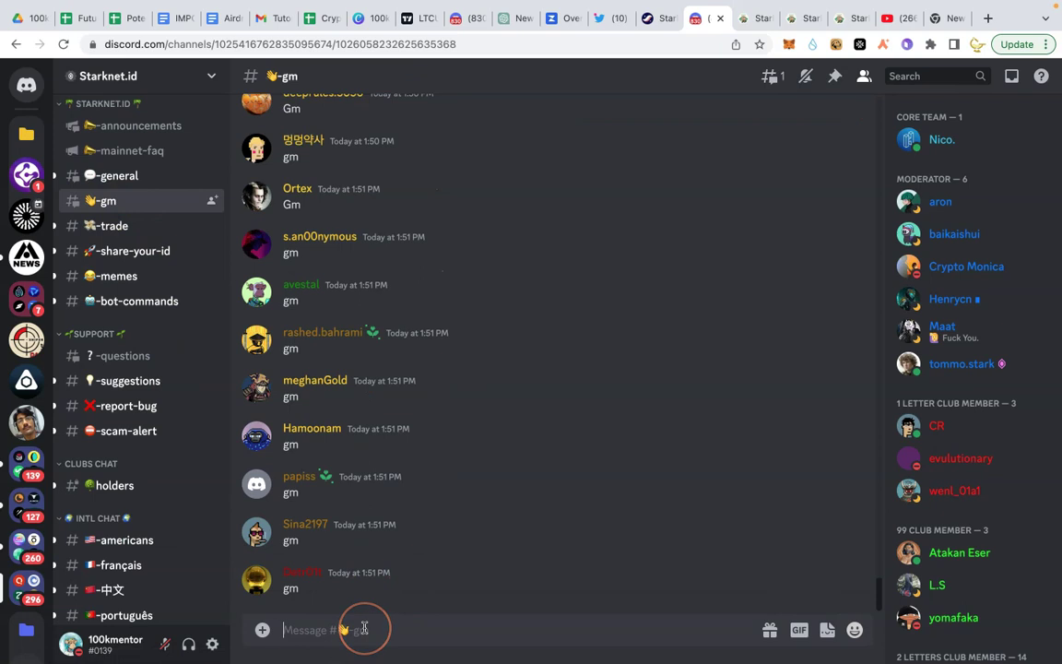
key("Return")
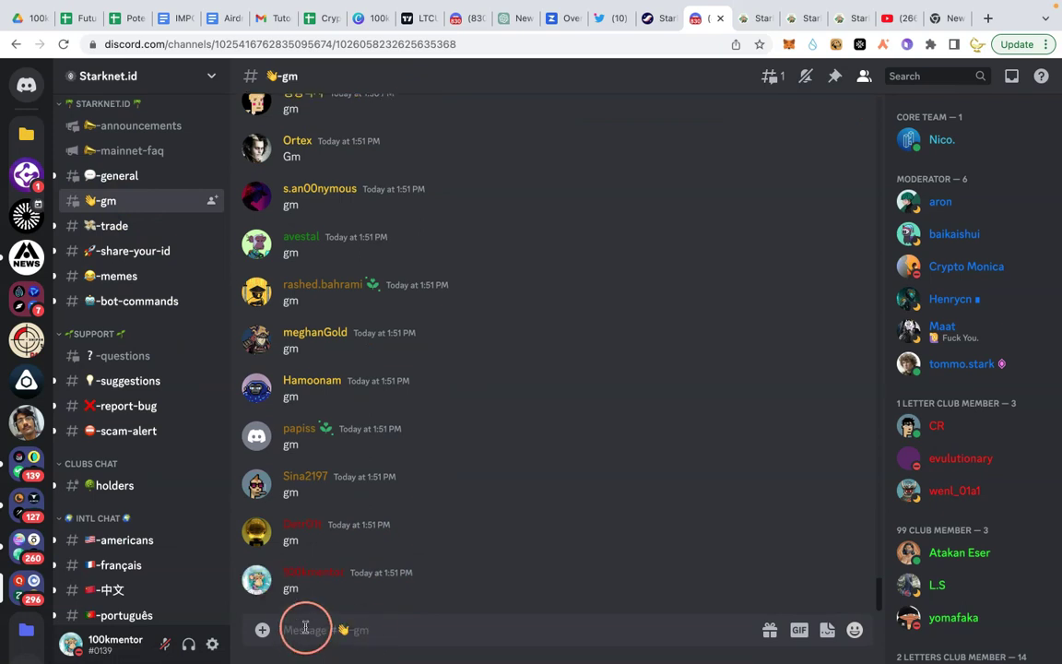
left_click(307, 574)
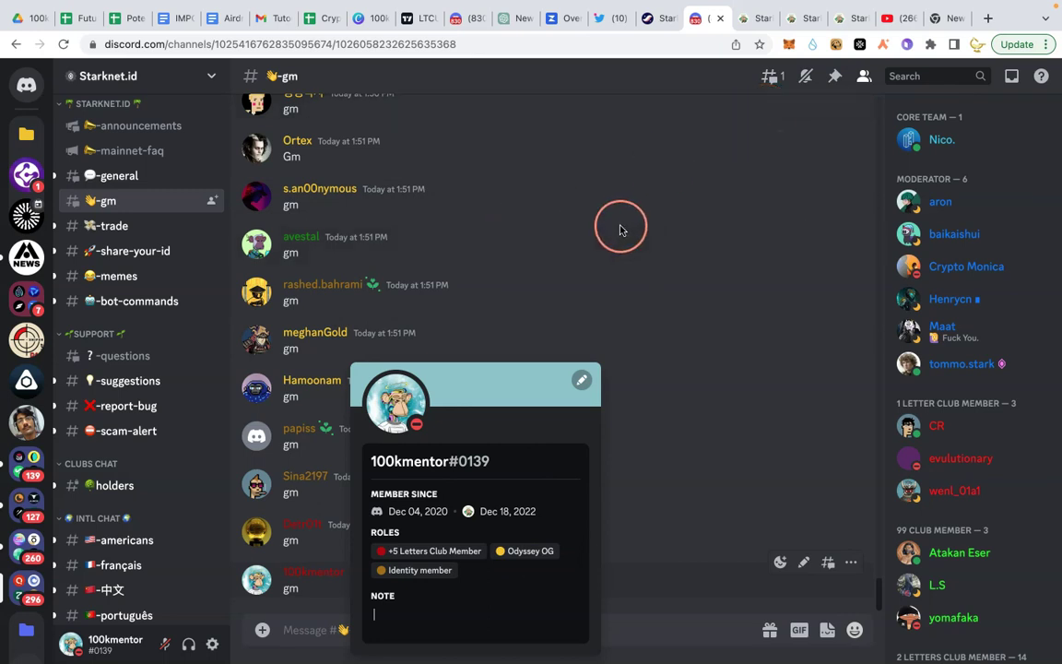
Step: View the Odyssey OG benefit post in the announcements channel and open the bot-commands channel
scroll(140, 282, "up", 5)
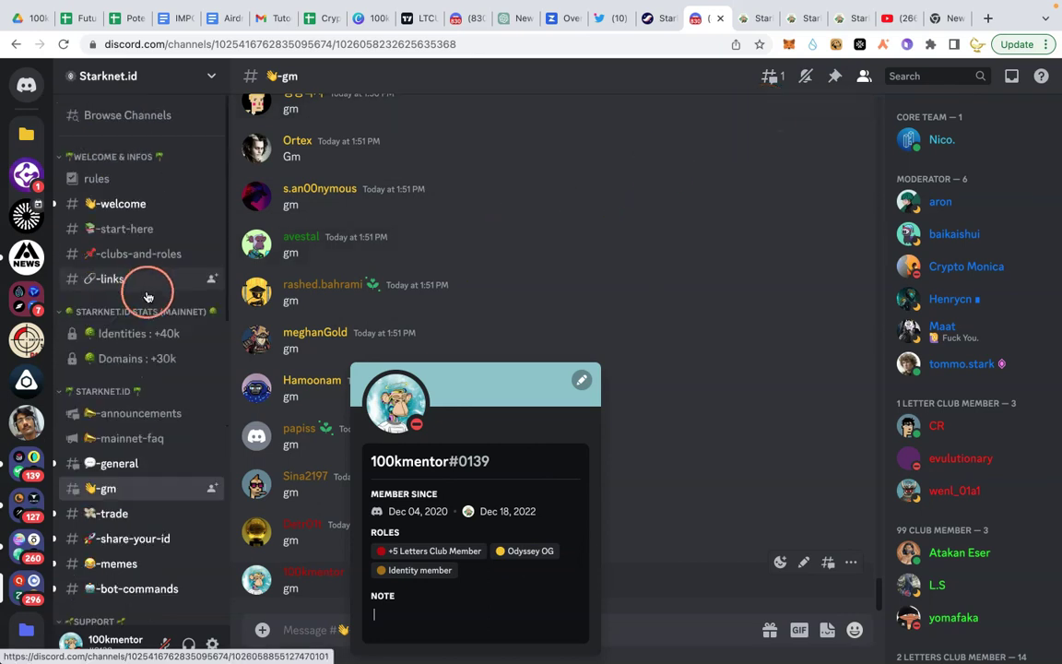
left_click(140, 413)
scroll(161, 424, "down", 3)
scroll(162, 433, "down", 3)
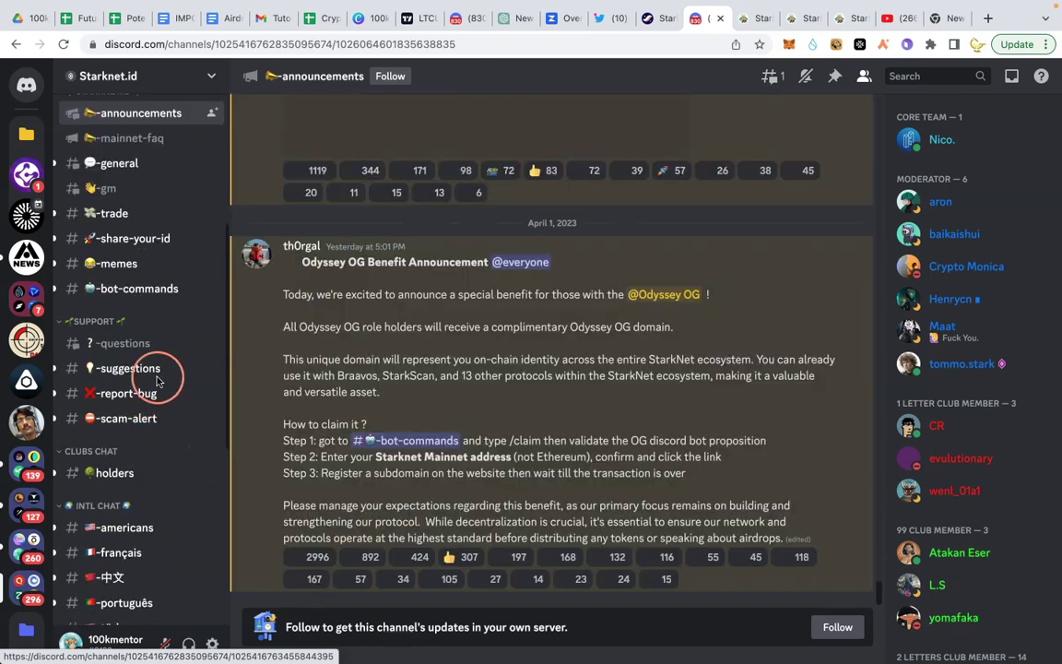
left_click(143, 291)
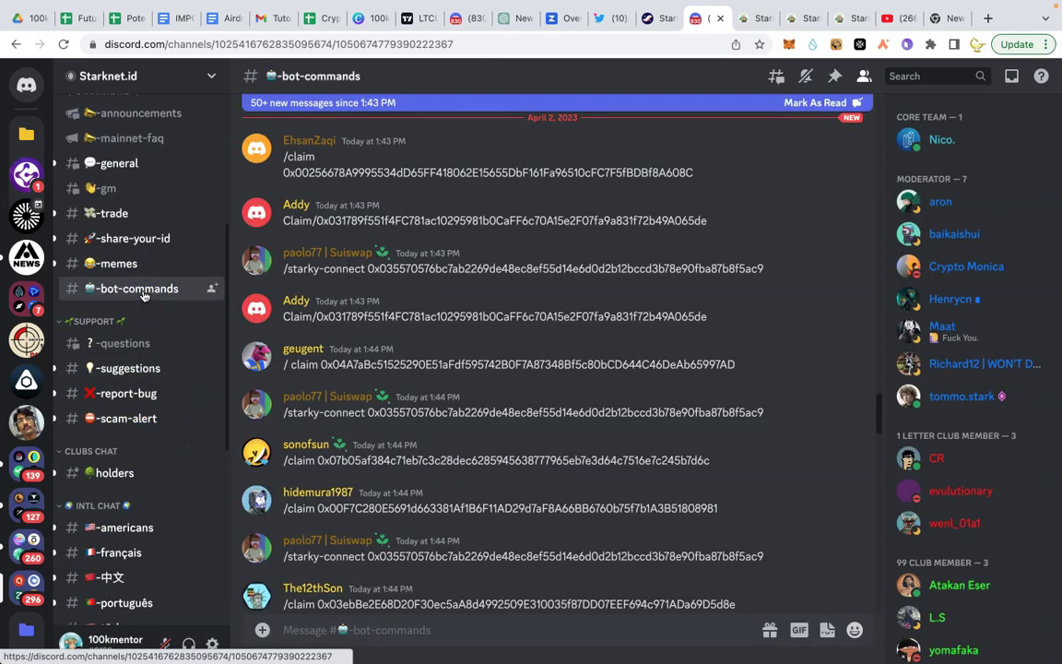
Step: Switch to the 100kCrypto Investing Discord server, browse its channels, and open the airdrop-daily channel
left_click(457, 15)
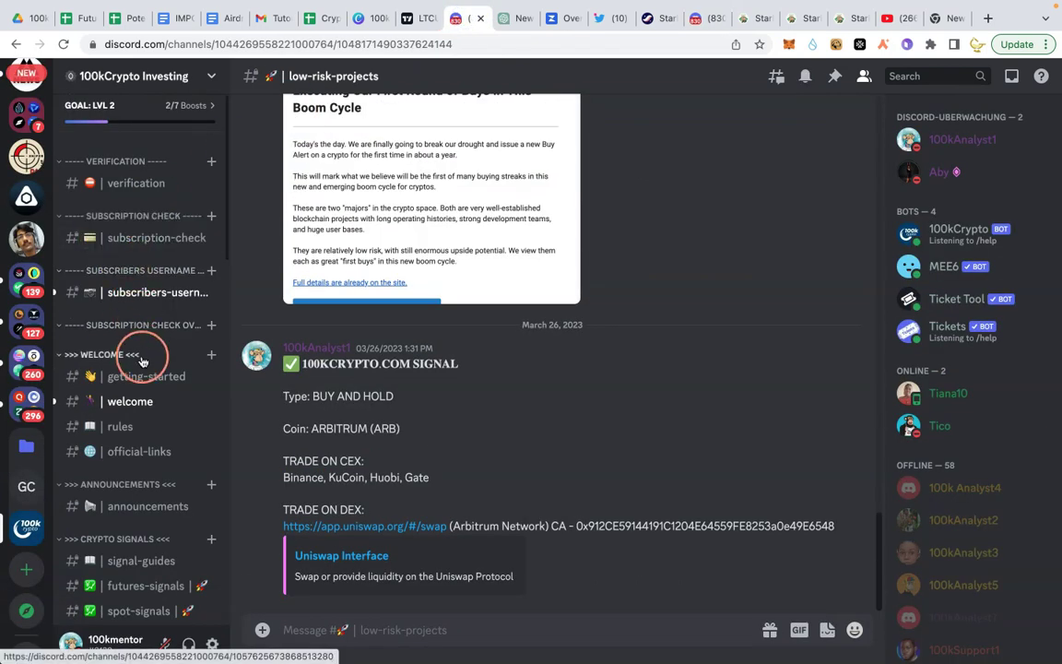
scroll(139, 355, "down", 10)
scroll(140, 350, "down", 5)
scroll(142, 286, "up", 15)
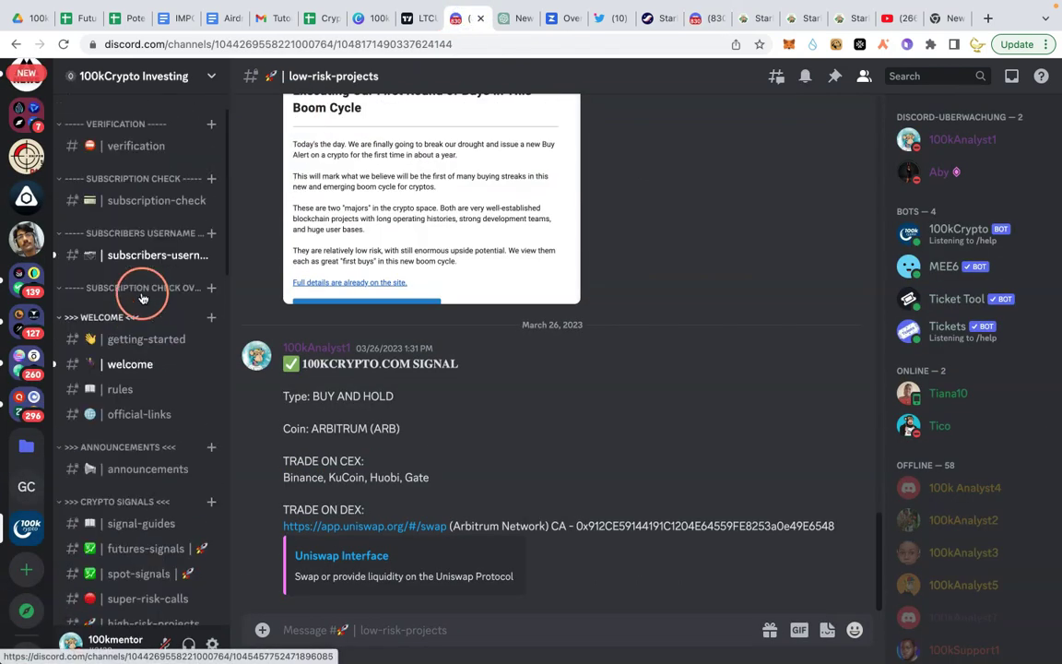
scroll(162, 357, "down", 10)
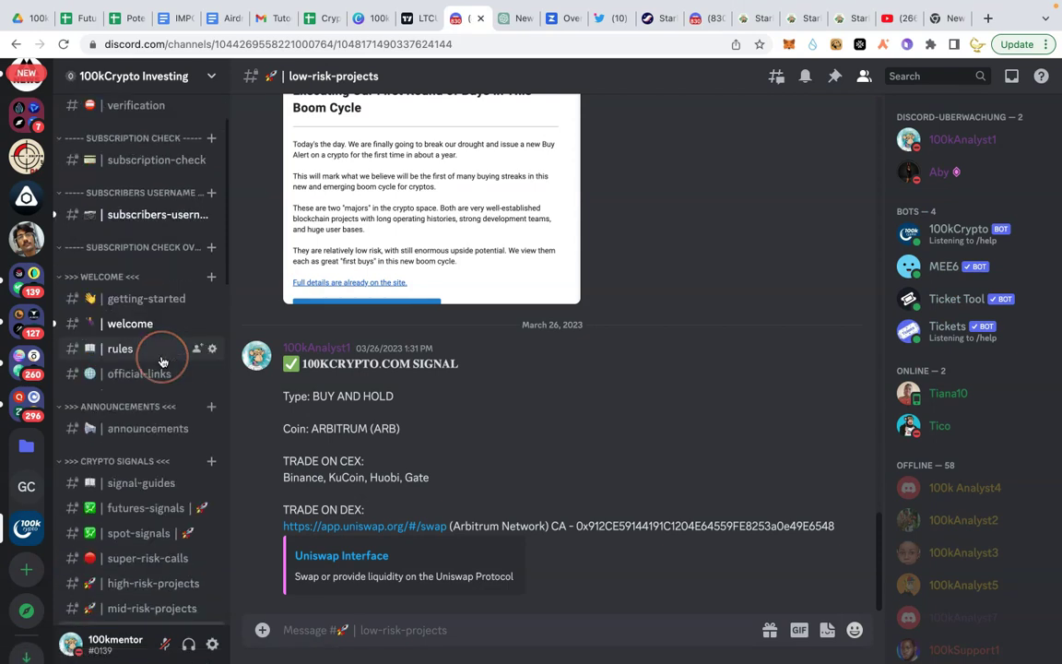
scroll(162, 359, "up", 10)
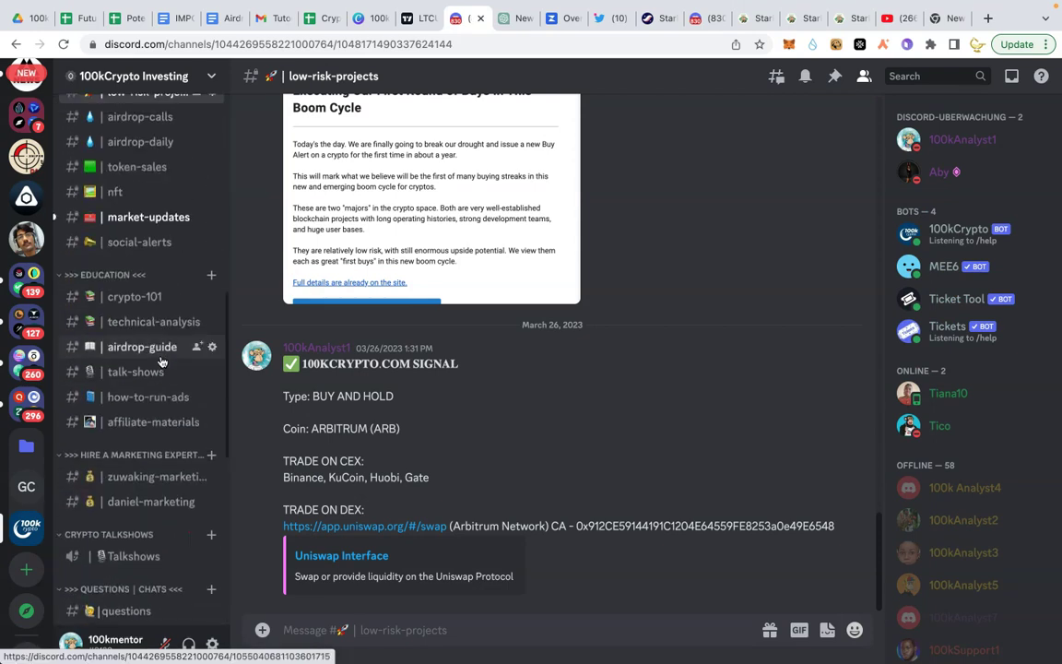
left_click(157, 369)
scroll(160, 373, "down", 1)
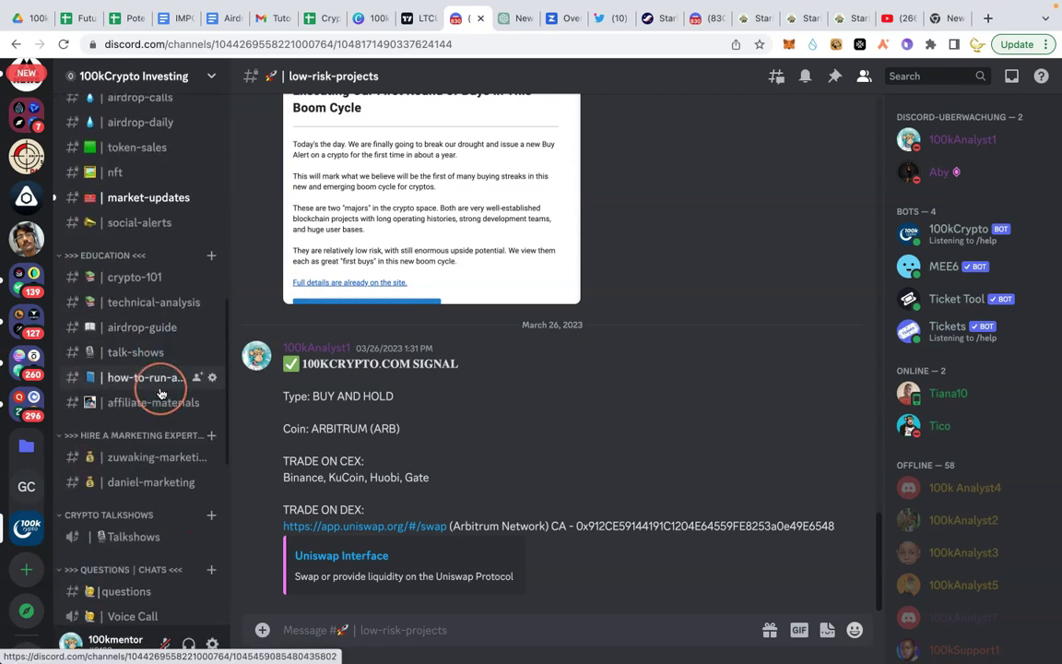
scroll(157, 383, "up", 6)
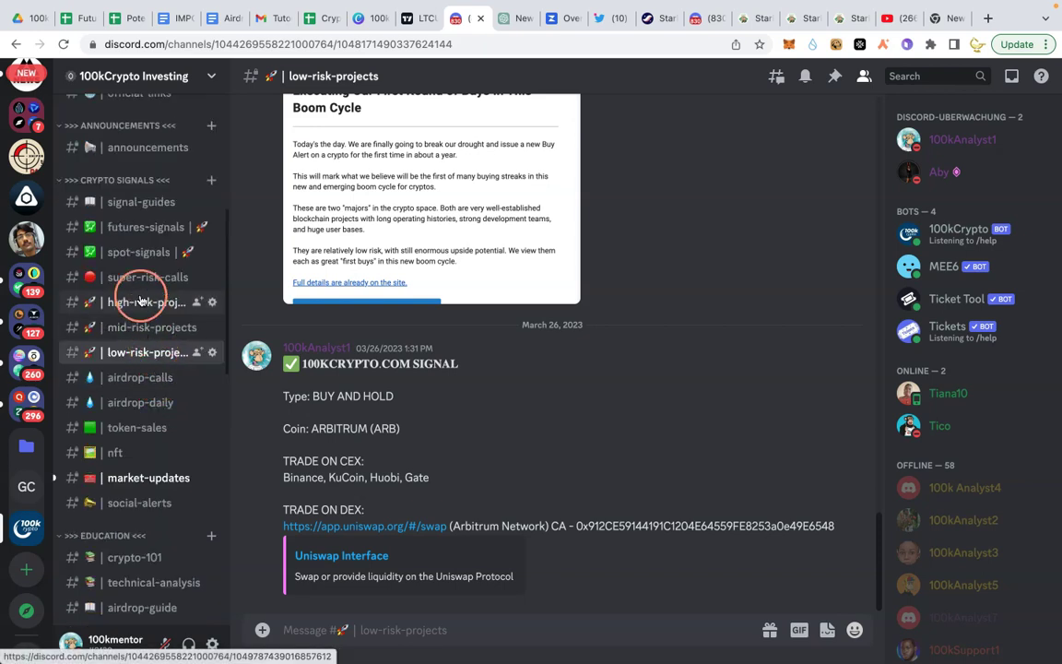
left_click(139, 402)
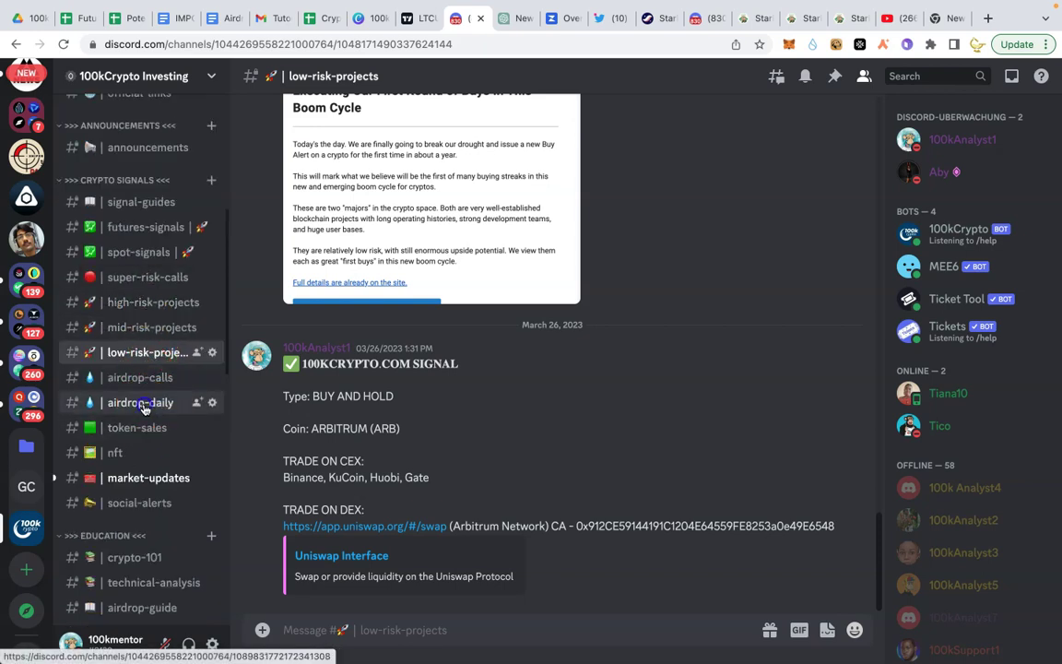
Step: Look through the earliest posts in the airdrop-daily channel, including the Metamask setup video
scroll(376, 438, "up", 10)
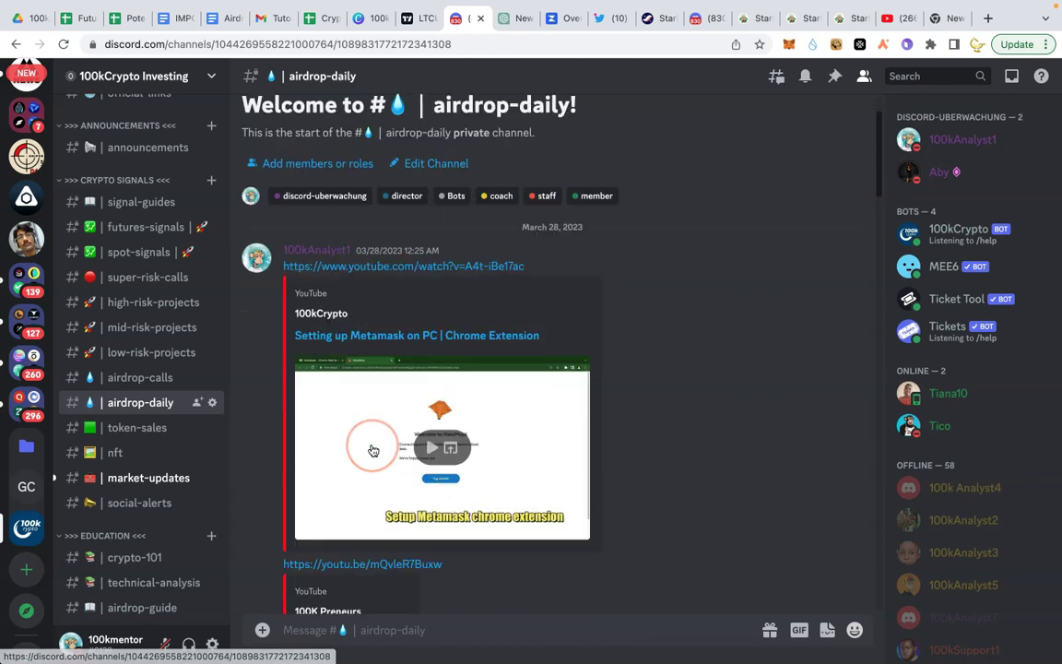
scroll(375, 444, "down", 6)
scroll(374, 447, "up", 5)
scroll(373, 449, "up", 4)
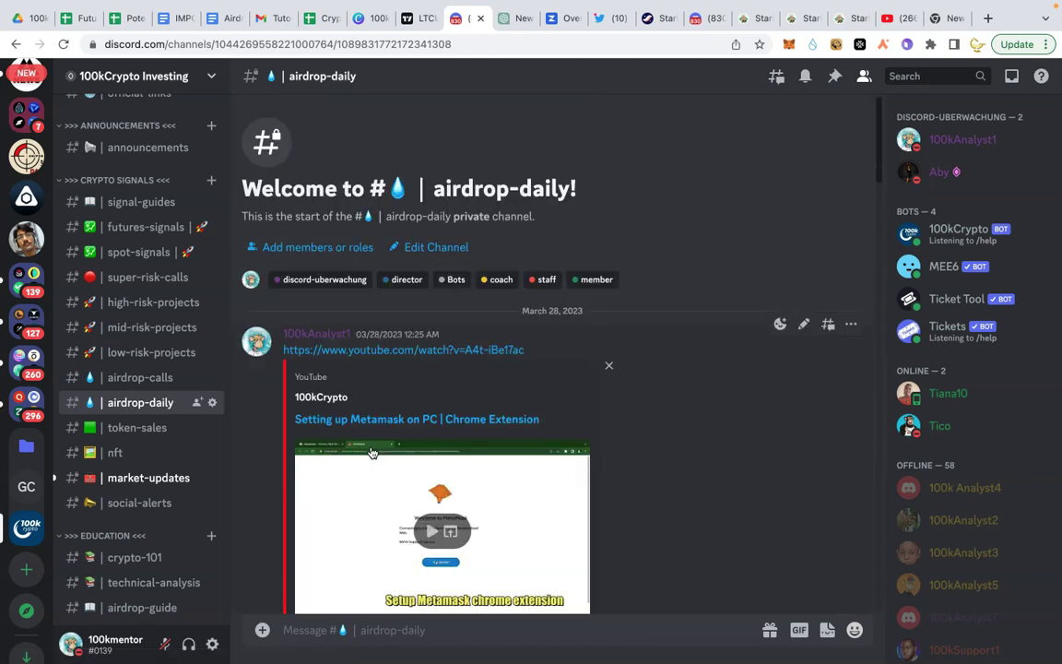
Step: View the futures-signals channel's past posts and the risk-project channels, ending in mid-risk-projects
left_click(141, 259)
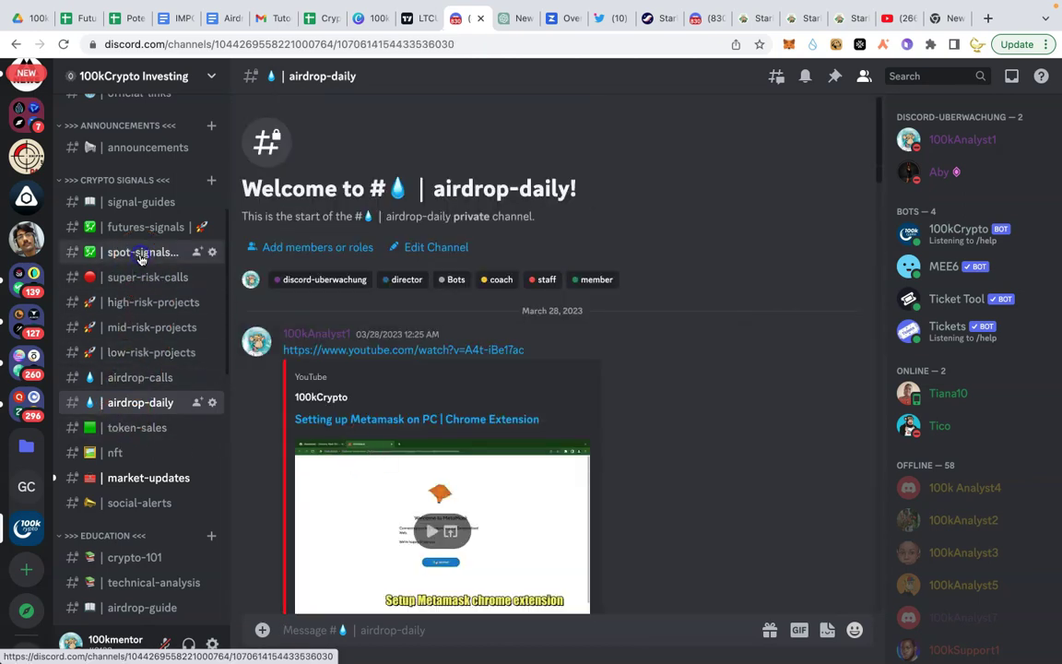
left_click(146, 227)
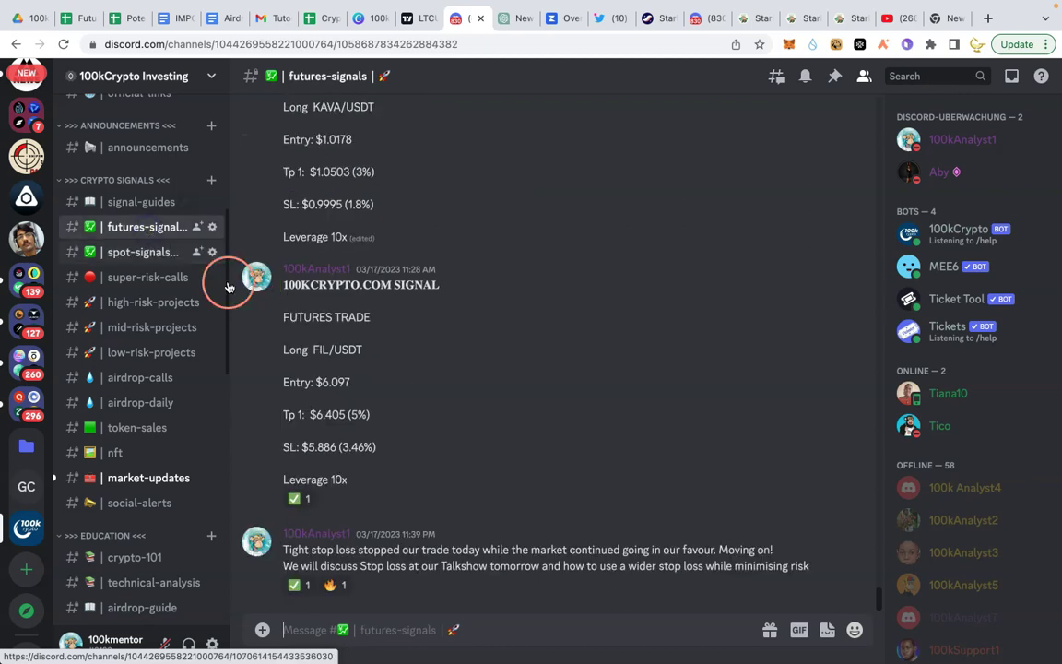
scroll(374, 403, "up", 10)
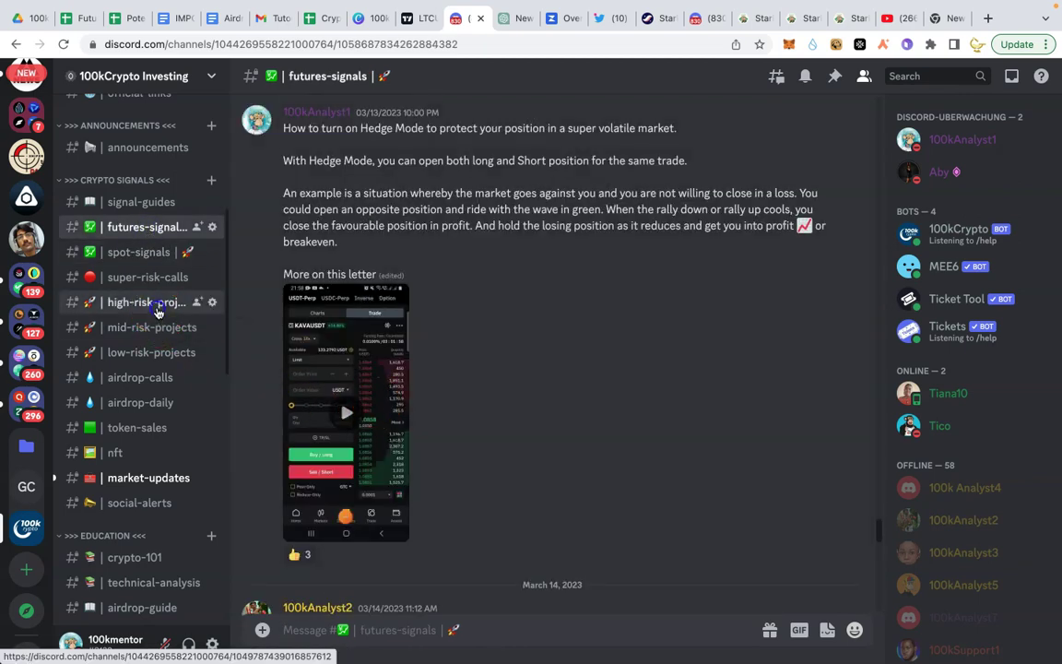
left_click(147, 302)
left_click(149, 328)
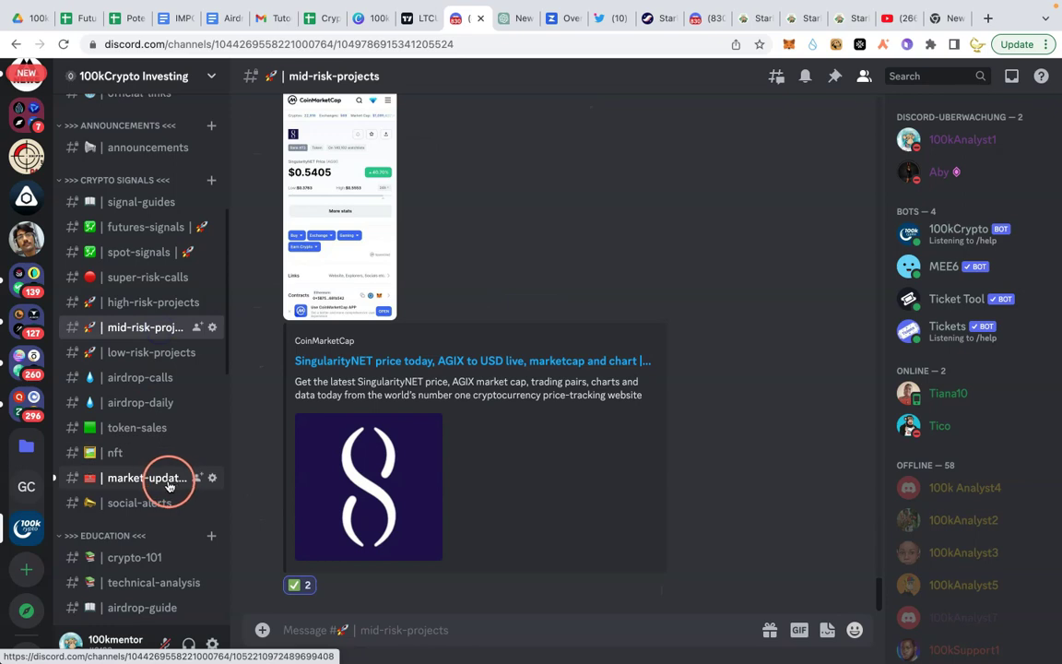
Step: Browse the 100kCrypto Investing server's channel list from the verification section through the education section
scroll(172, 475, "down", 2)
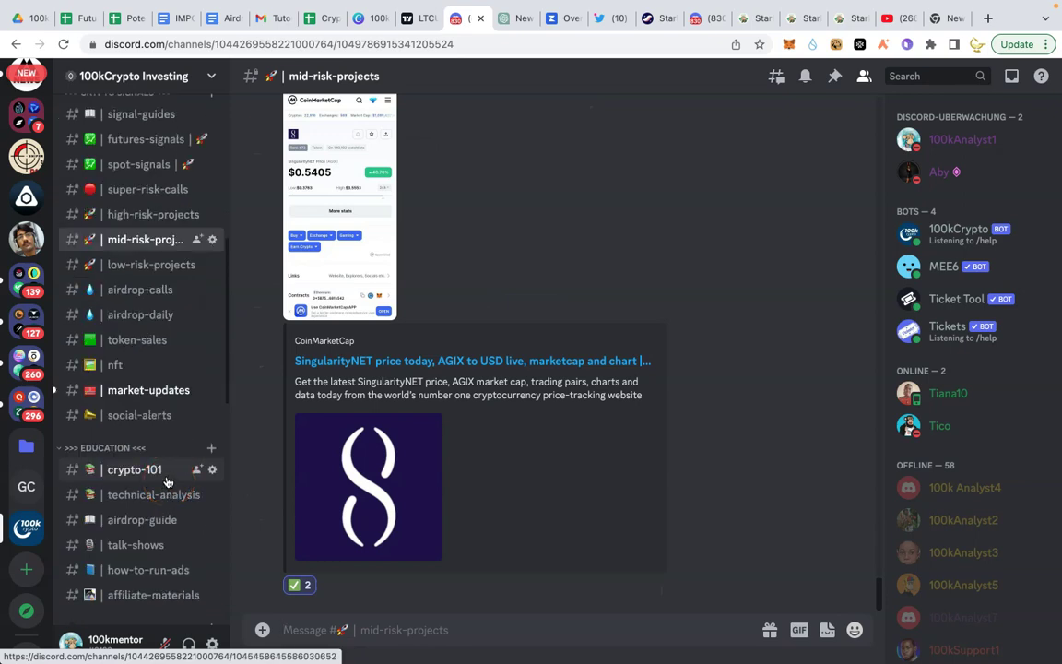
scroll(155, 419, "up", 10)
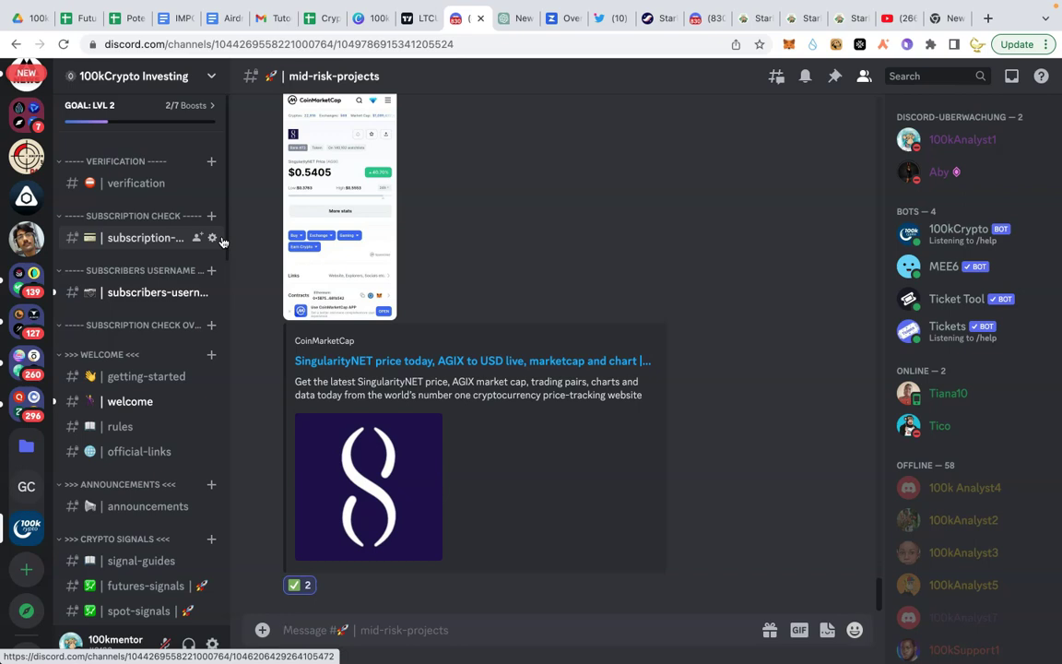
scroll(97, 408, "down", 5)
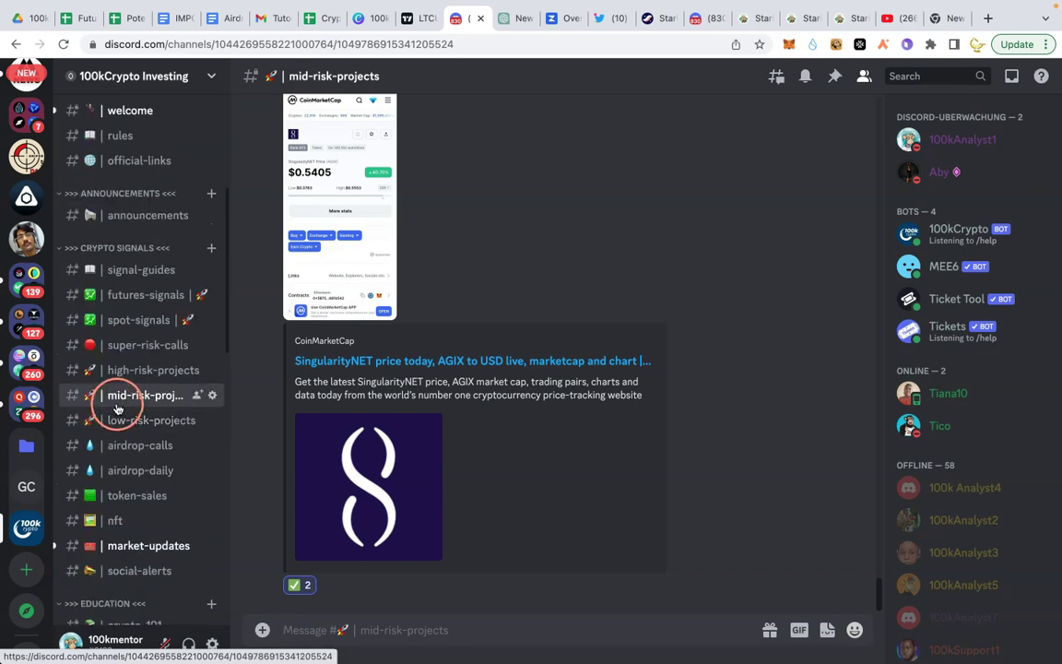
scroll(117, 407, "down", 2)
scroll(124, 398, "up", 5)
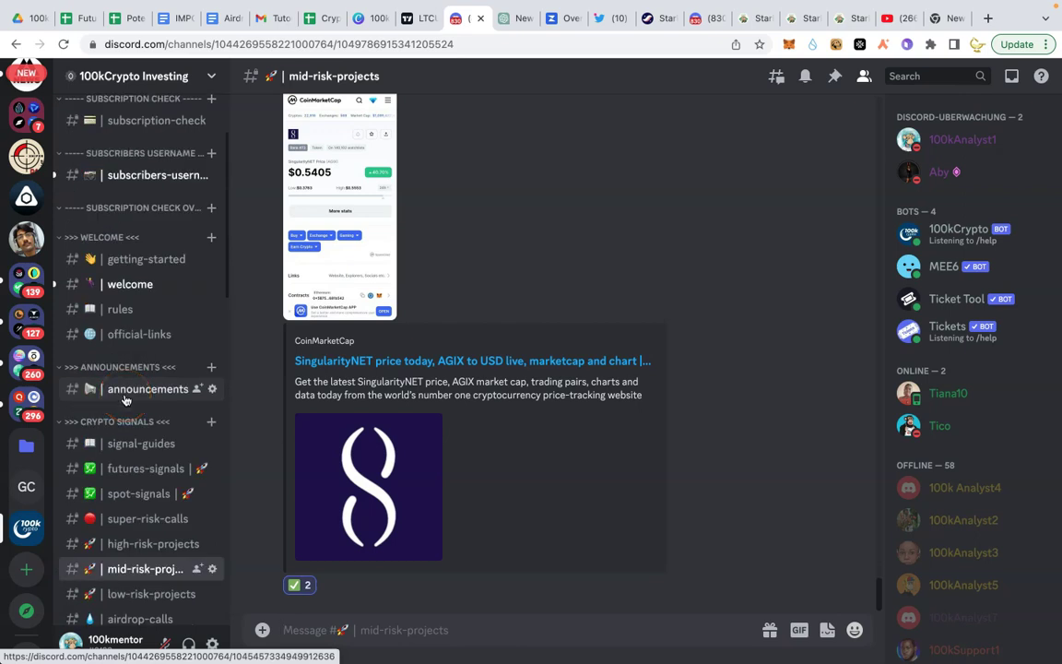
scroll(125, 398, "up", 2)
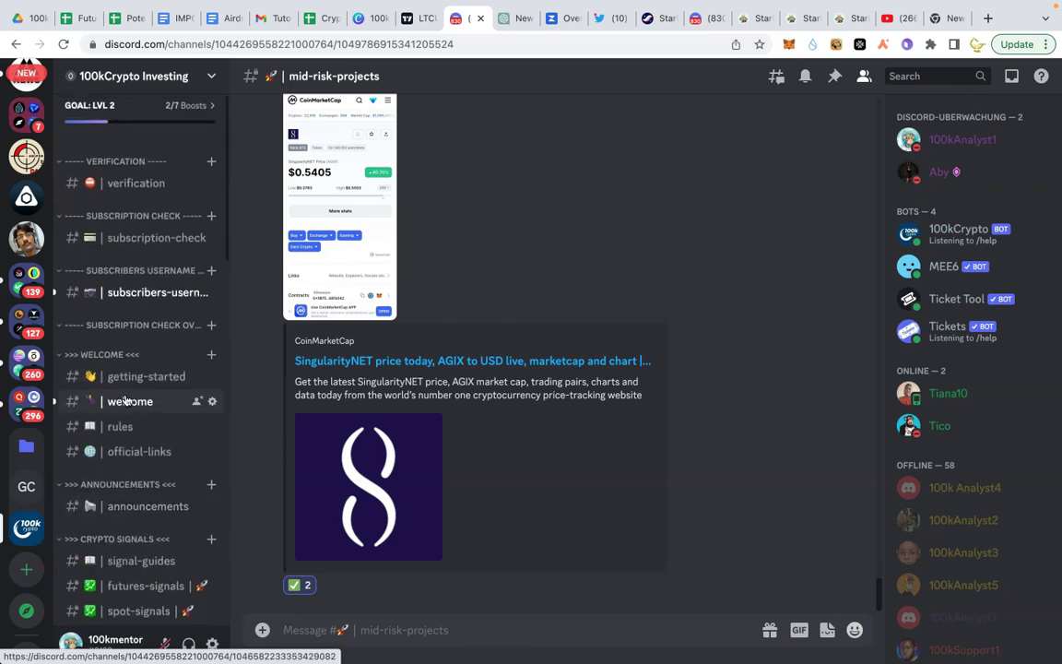
scroll(126, 398, "down", 2)
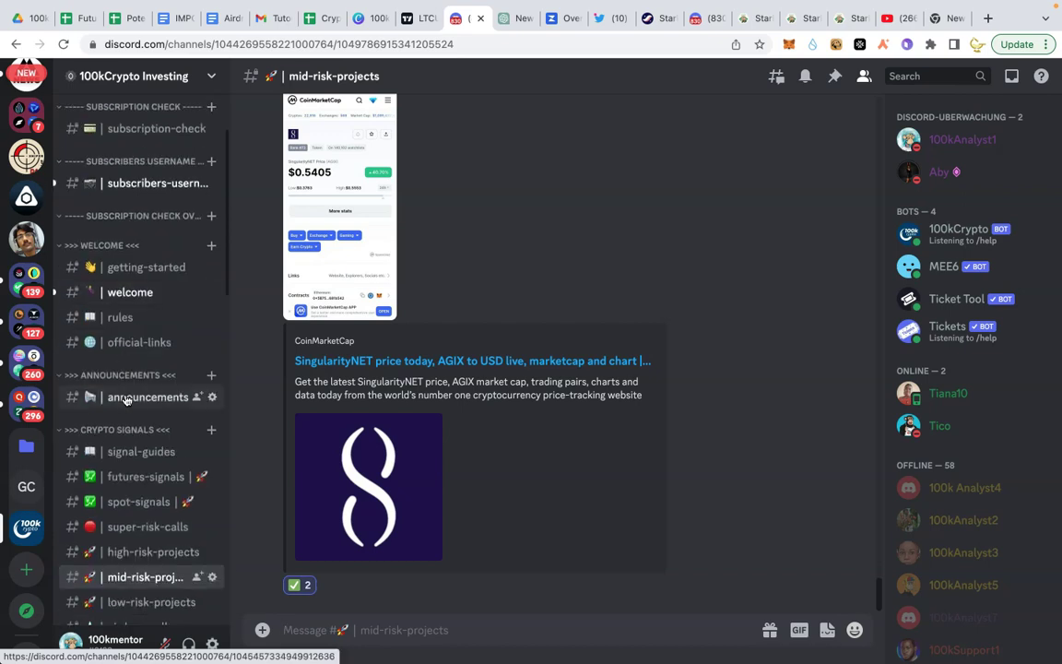
Step: Switch to the Starknet.id server and read the Odyssey OG benefit claiming instructions in its announcements channel
left_click(695, 19)
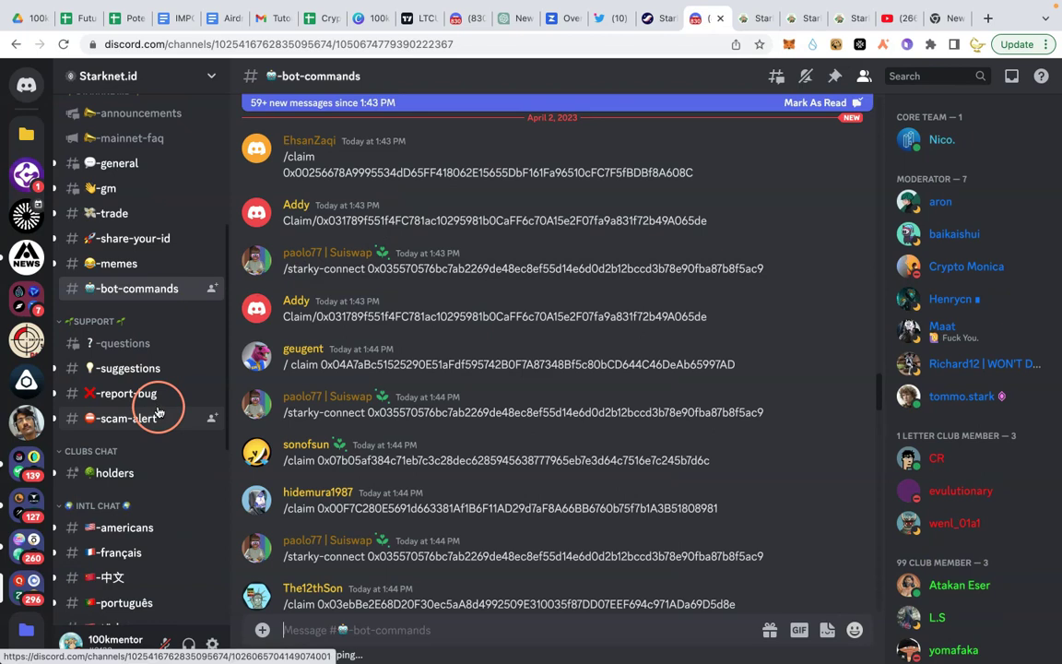
scroll(159, 409, "down", 1)
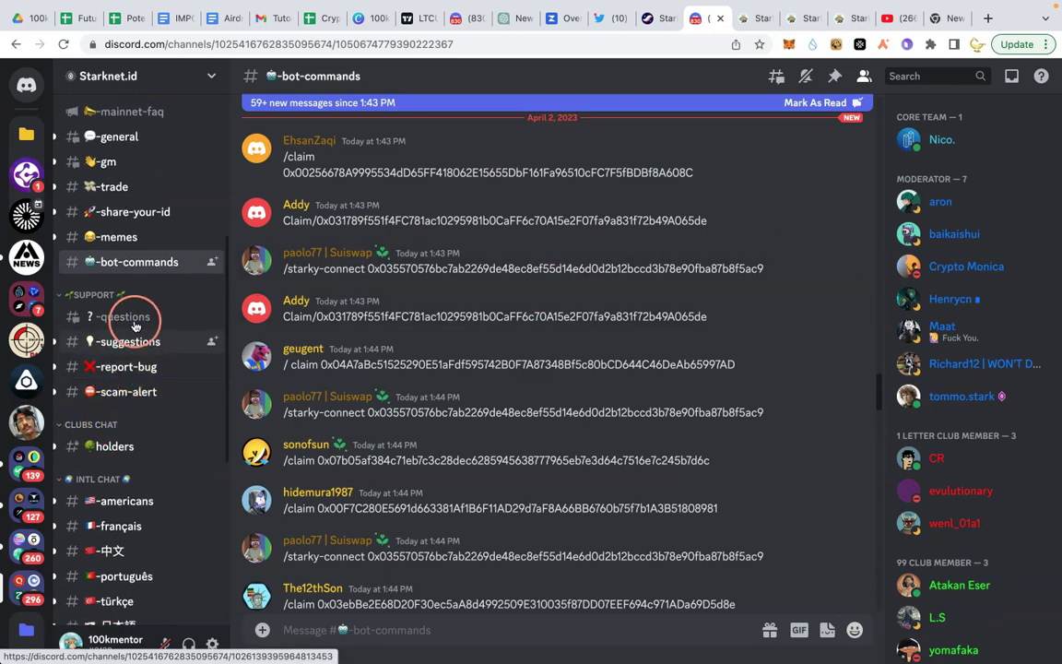
scroll(136, 318, "up", 3)
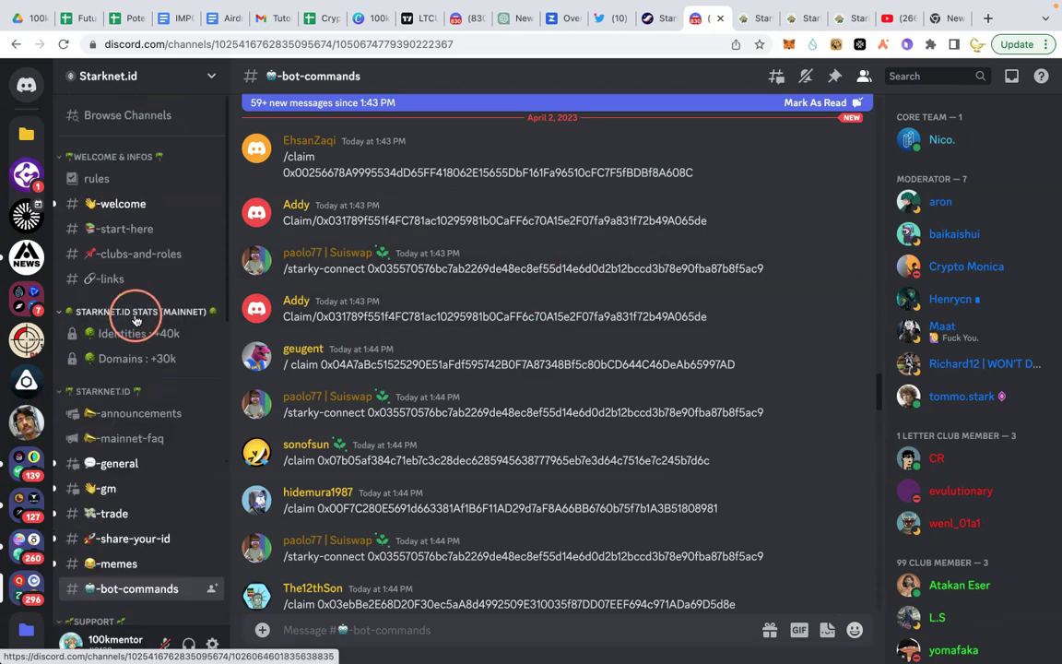
left_click(141, 415)
left_click(196, 423)
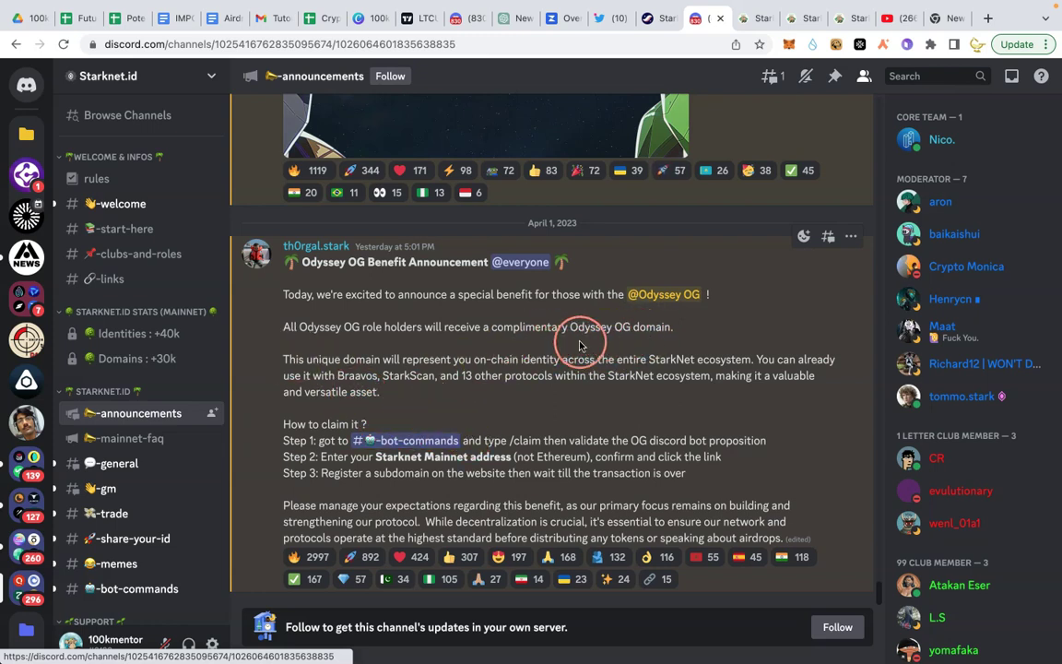
Step: Find and open the bot-commands channel in the Starknet.id server
scroll(162, 461, "down", 2)
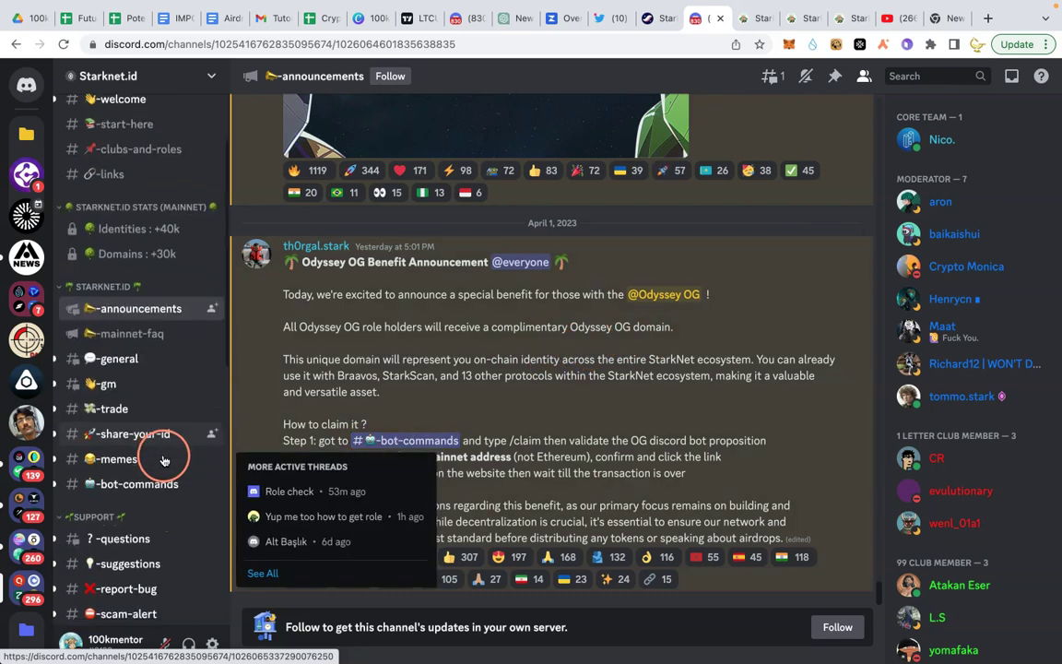
scroll(166, 459, "down", 1)
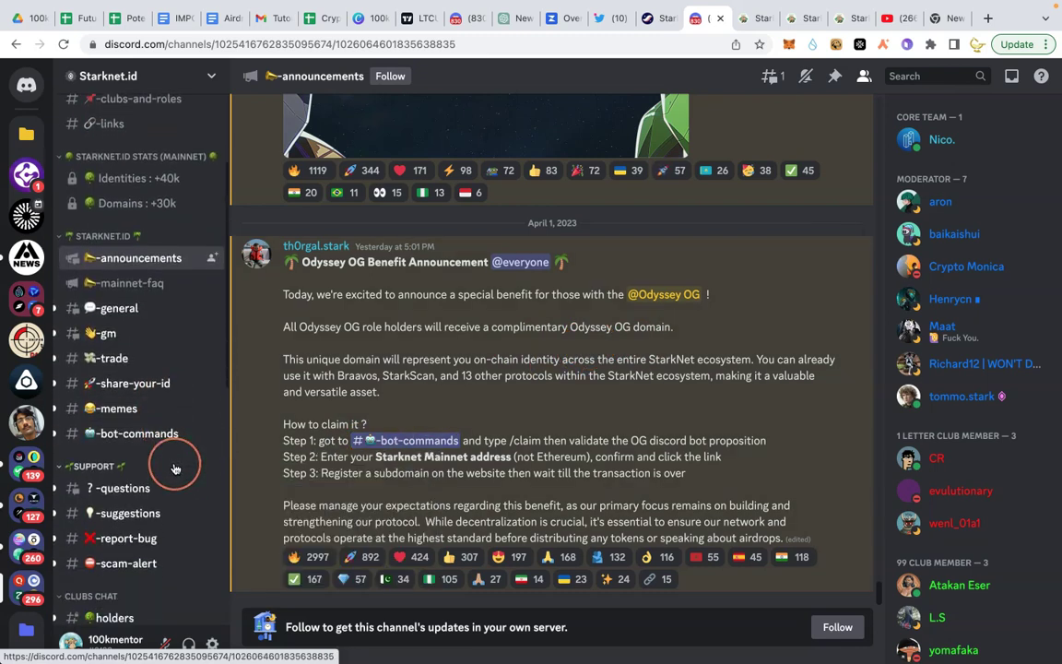
scroll(173, 470, "down", 3)
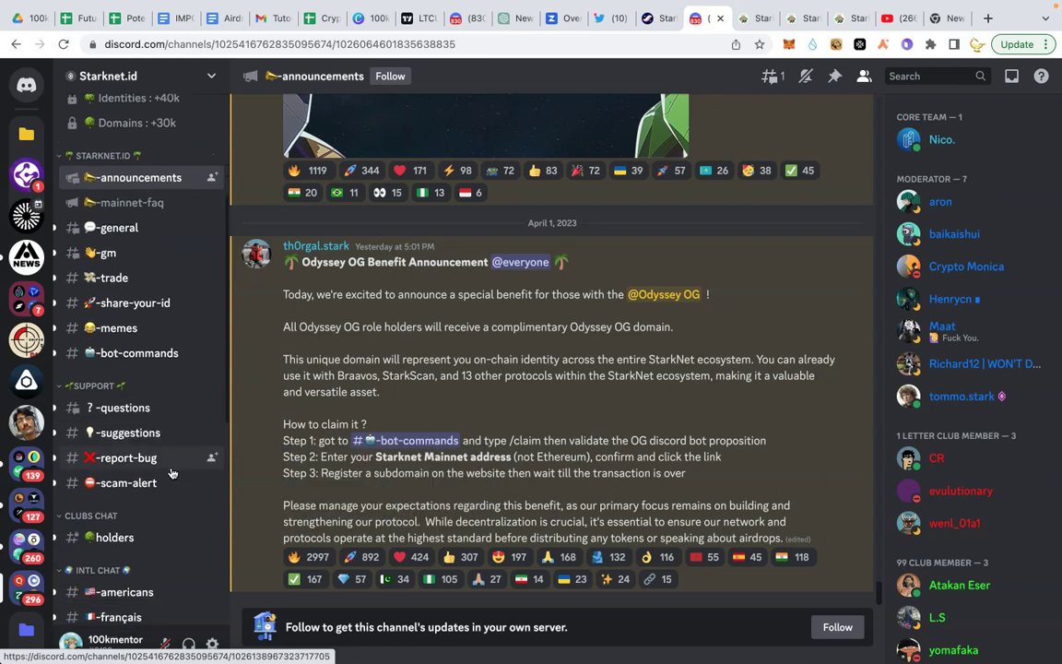
scroll(152, 392, "up", 2)
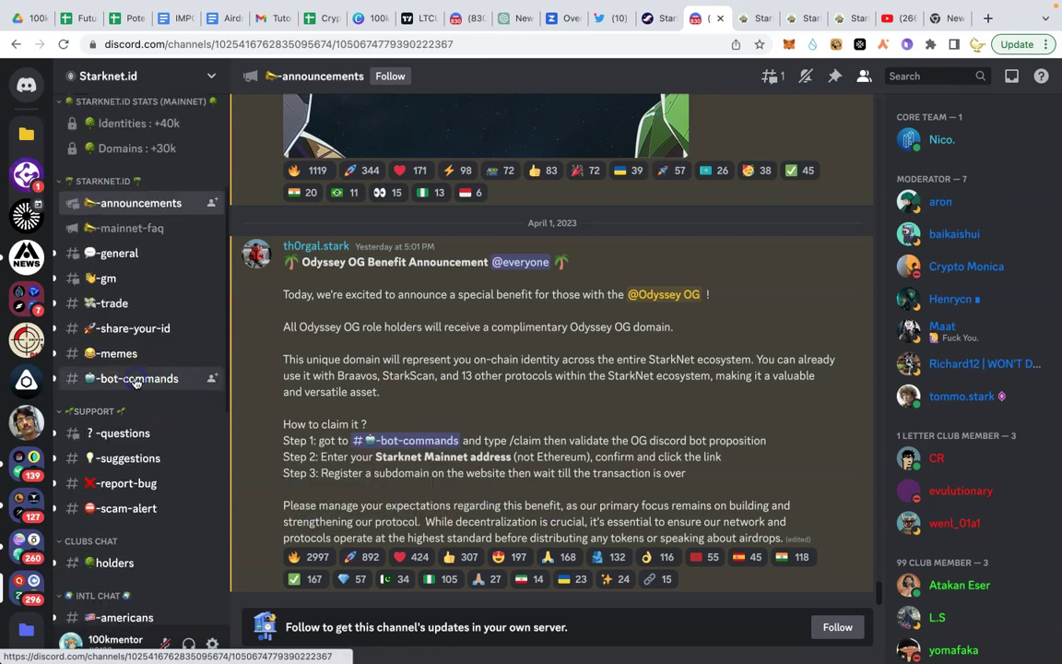
left_click(136, 379)
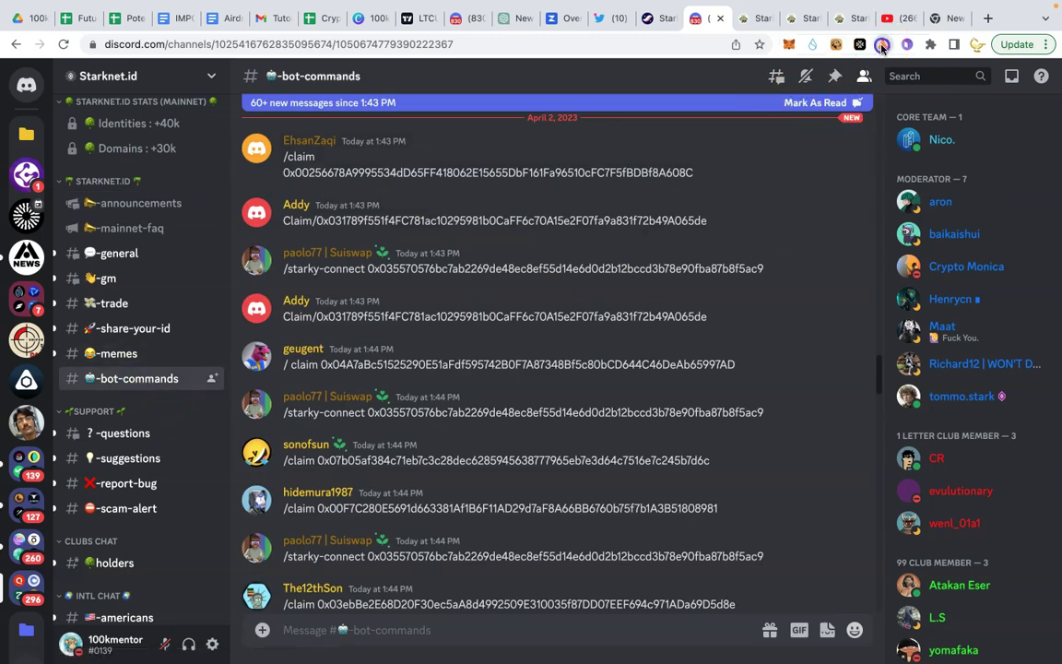
Step: Open the Argent X wallet, change its network from Testnet to Mainnet, and copy the mainnet wallet address
left_click(882, 46)
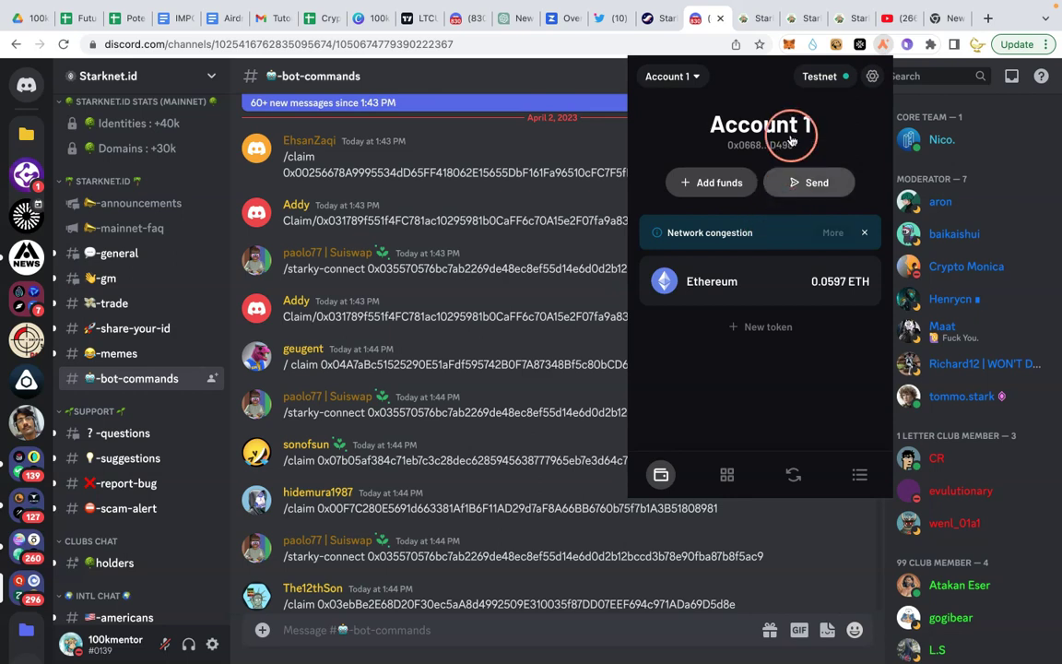
left_click(823, 77)
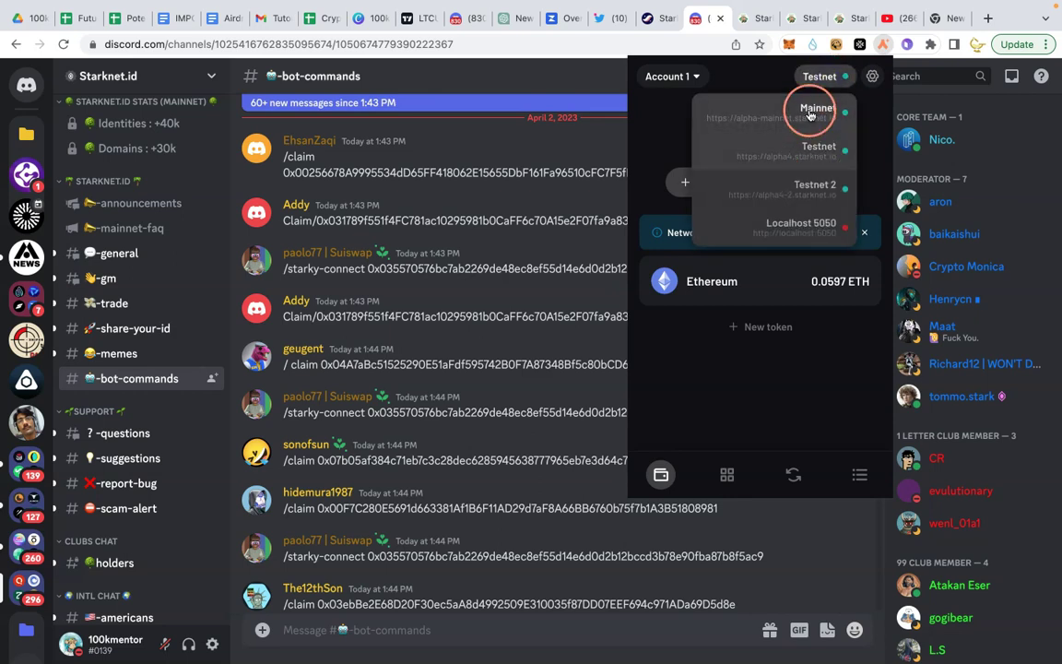
left_click(811, 115)
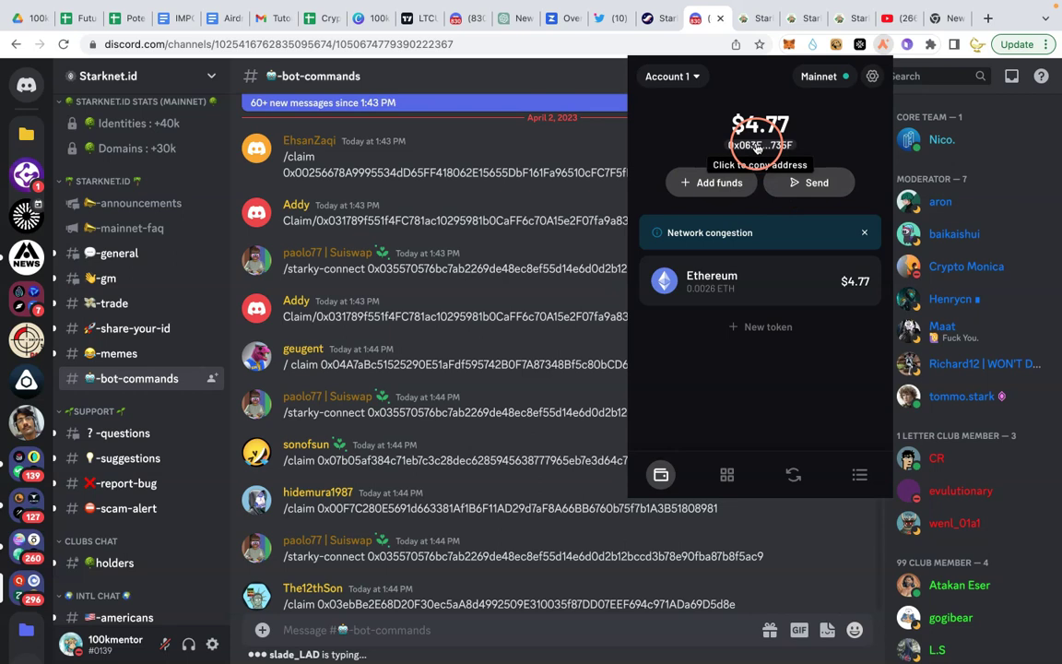
left_click(757, 146)
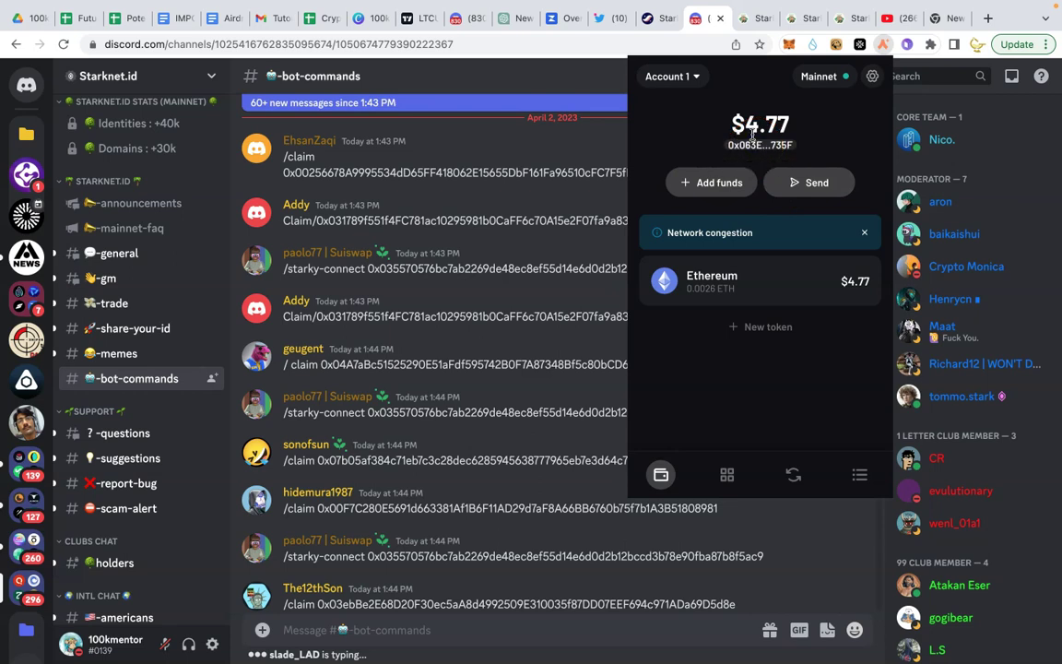
Step: Switch to YouTube to view the channel's Starknet airdrop guide videos, and return to the Starknet.id Discord server
left_click(887, 19)
left_click(328, 400)
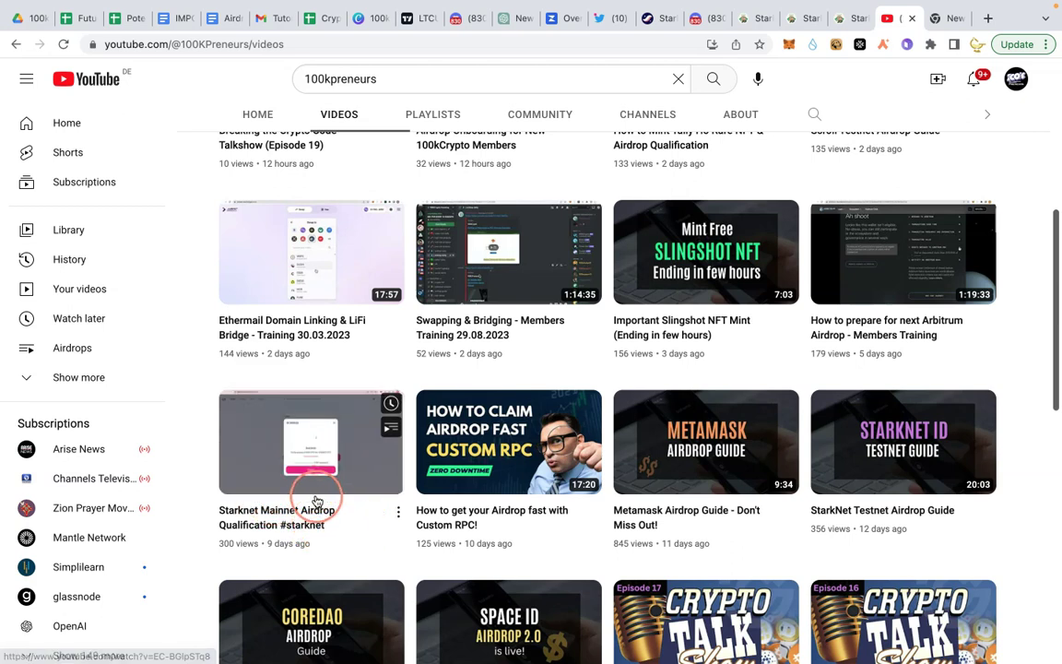
left_click(706, 20)
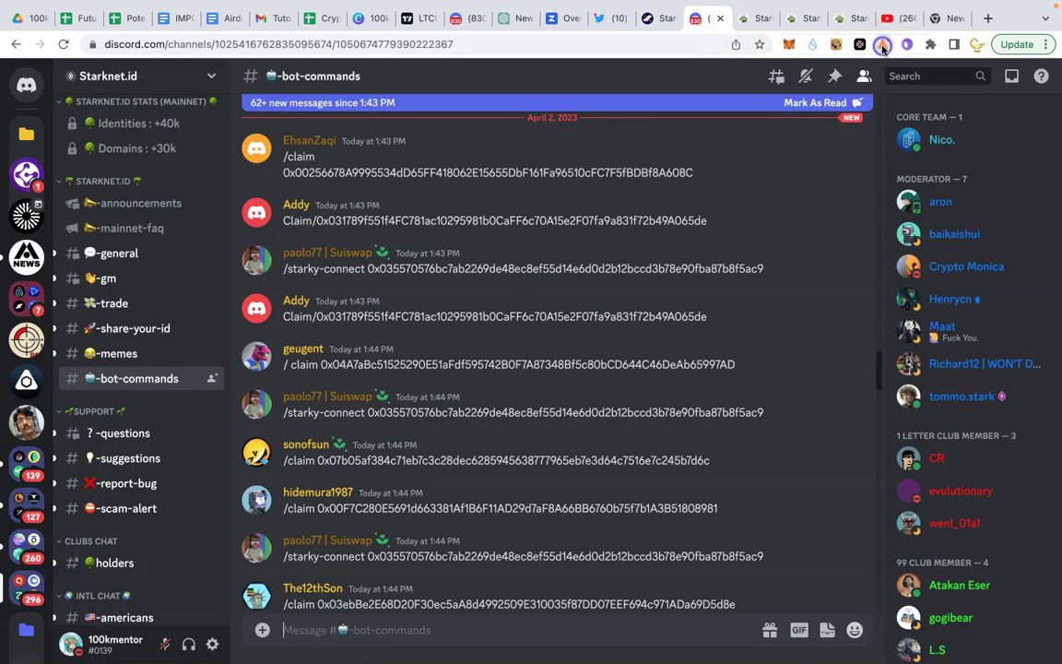
Step: Check the Argent X mainnet account and submit the /claim command in bot-commands with the copied mainnet wallet address
left_click(882, 46)
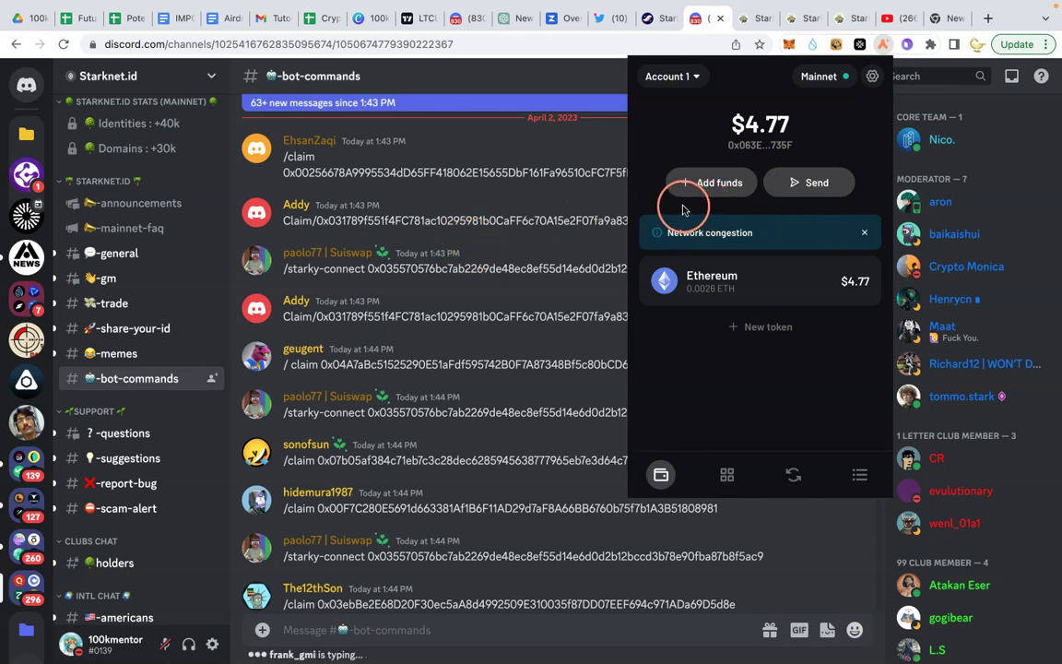
left_click(375, 309)
left_click(310, 631)
type("/")
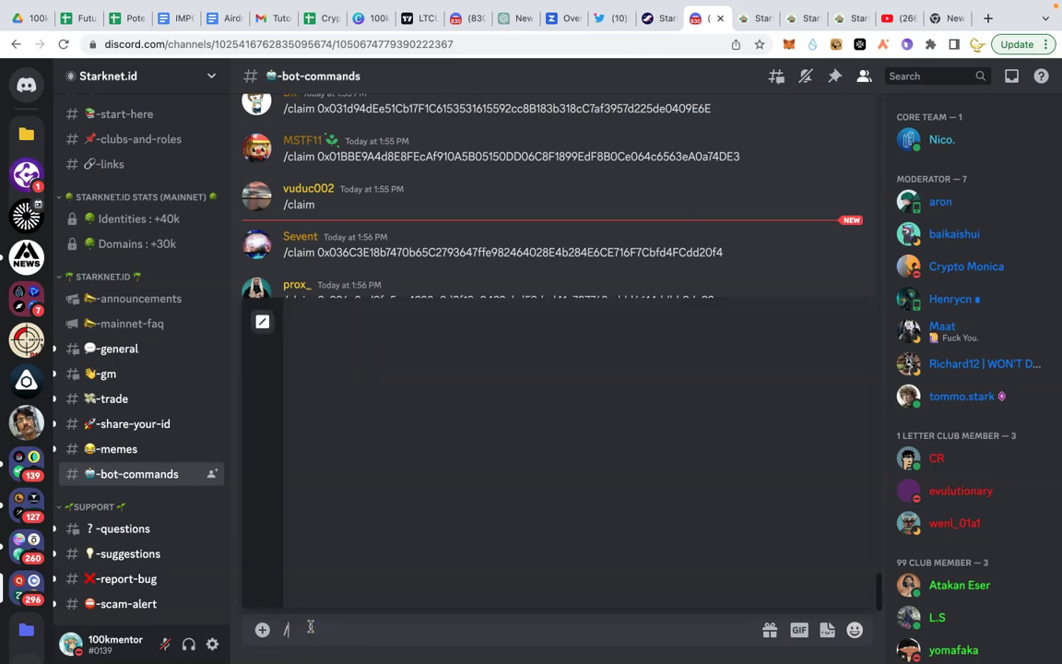
type("claim")
key("Tab")
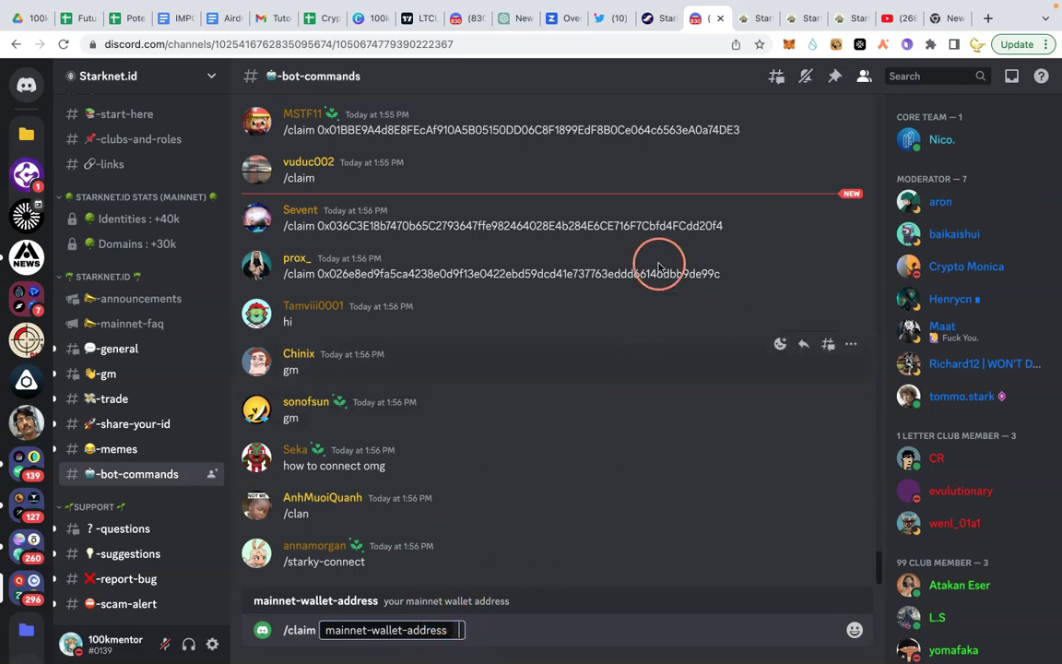
key("ctrl+v")
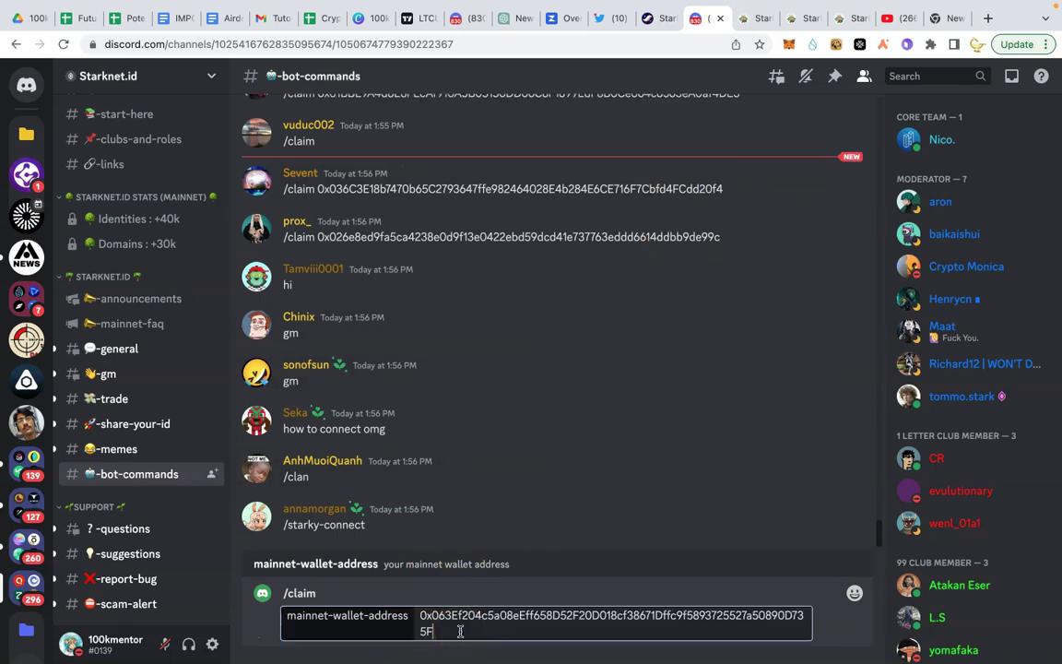
key("Return")
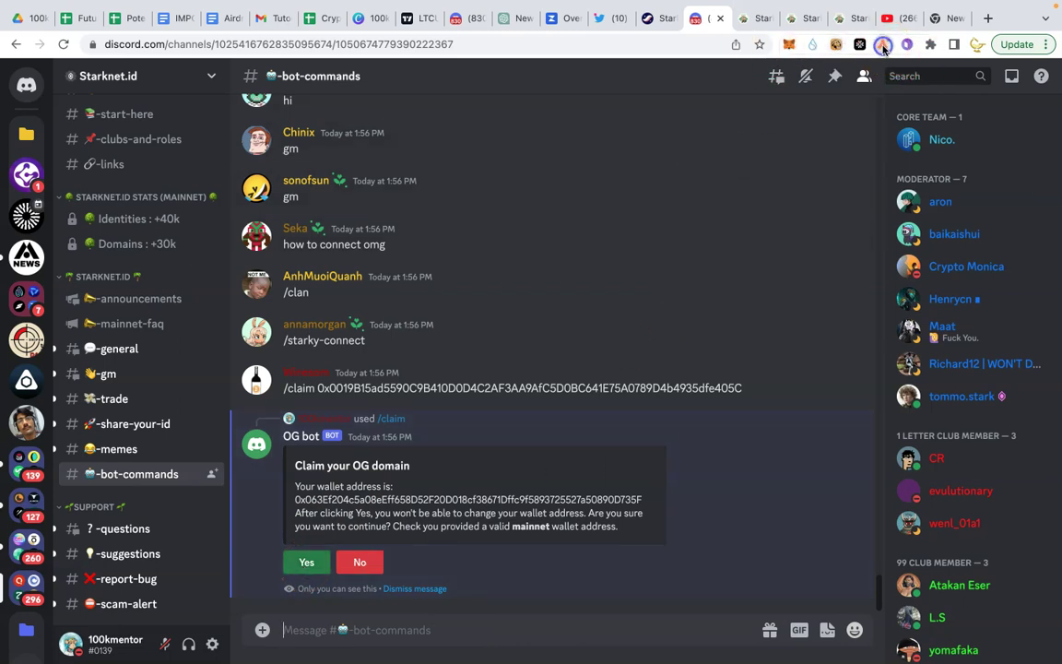
Step: Compare the OG bot's address with the Argent X wallet, confirm it with Yes, and open the domain claim page
left_click(883, 46)
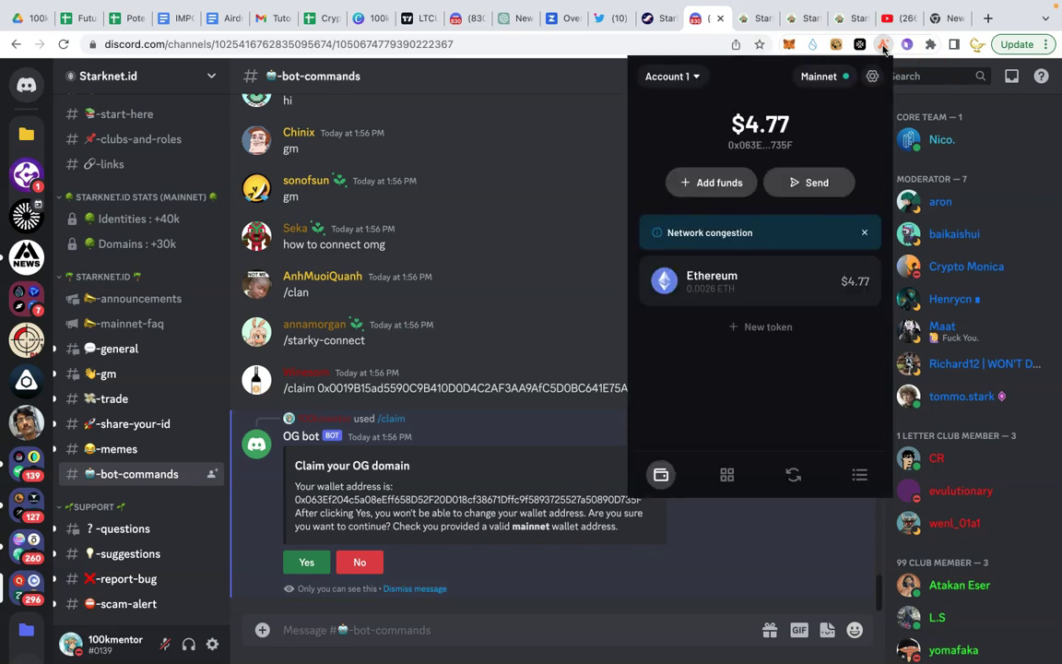
left_click(585, 242)
left_click(308, 565)
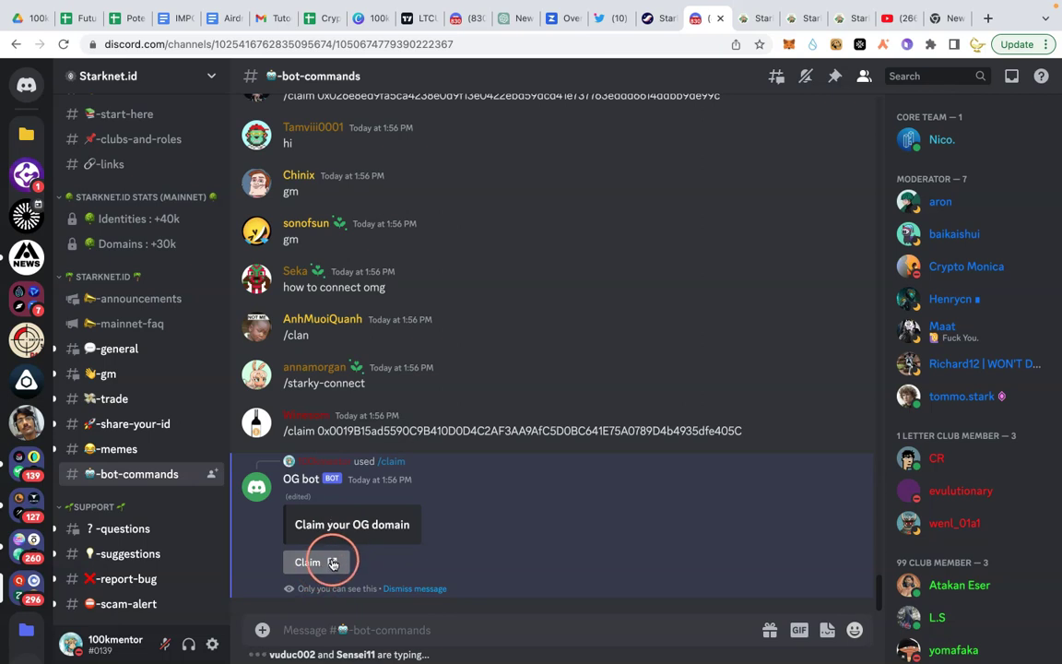
left_click(330, 564)
left_click(600, 440)
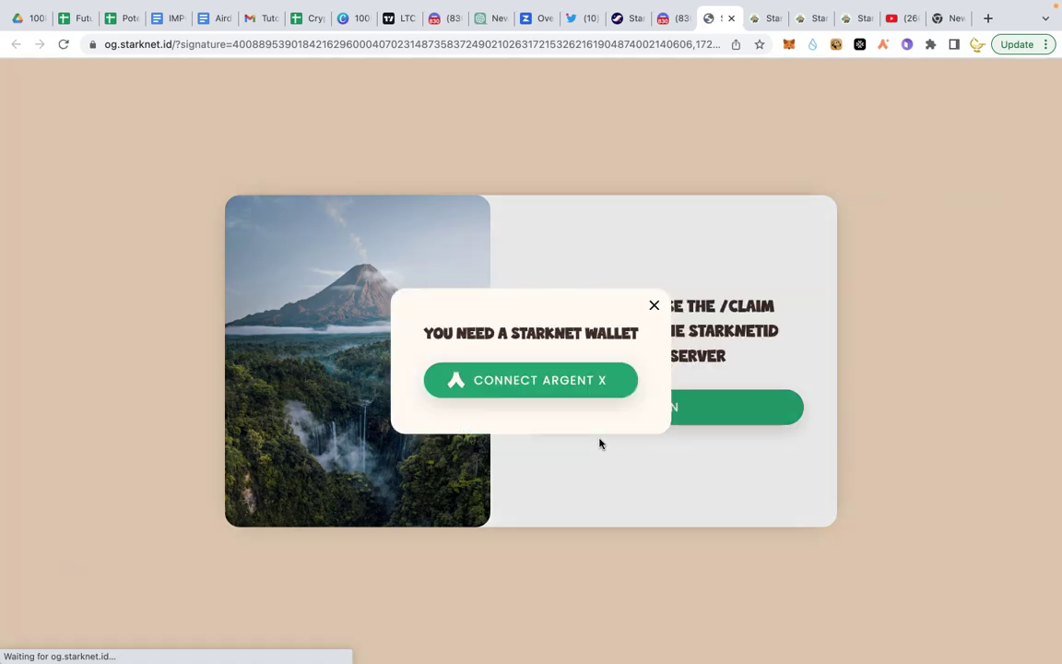
Step: Connect Argent X on the claim page, set the OG subdomain to 100kmentor with Mint a new starknet.id, and mint it
left_click(529, 395)
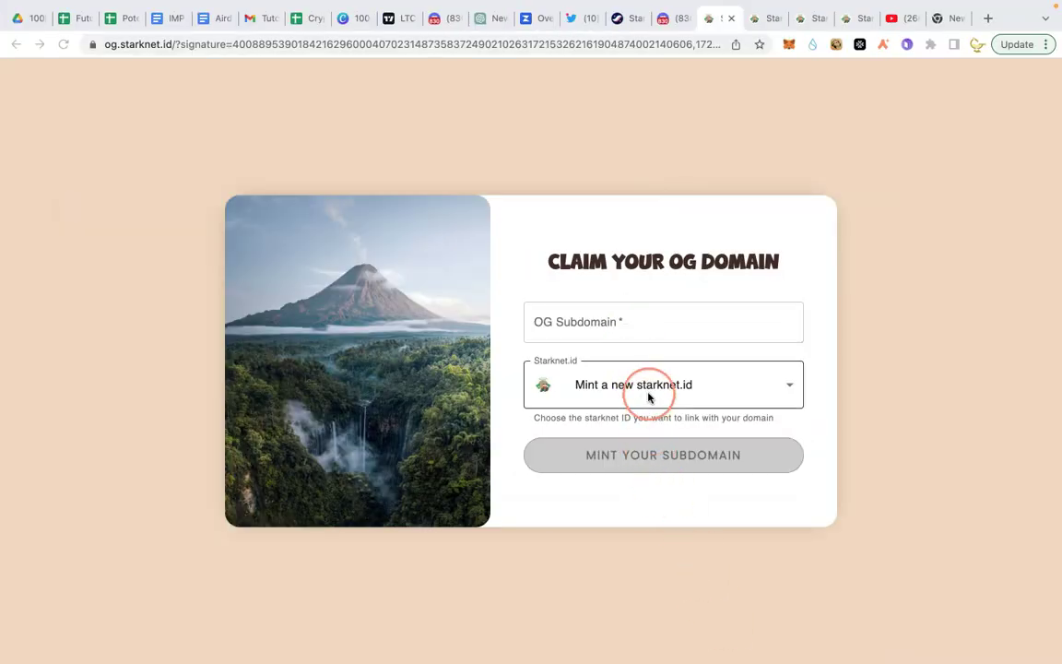
left_click(607, 328)
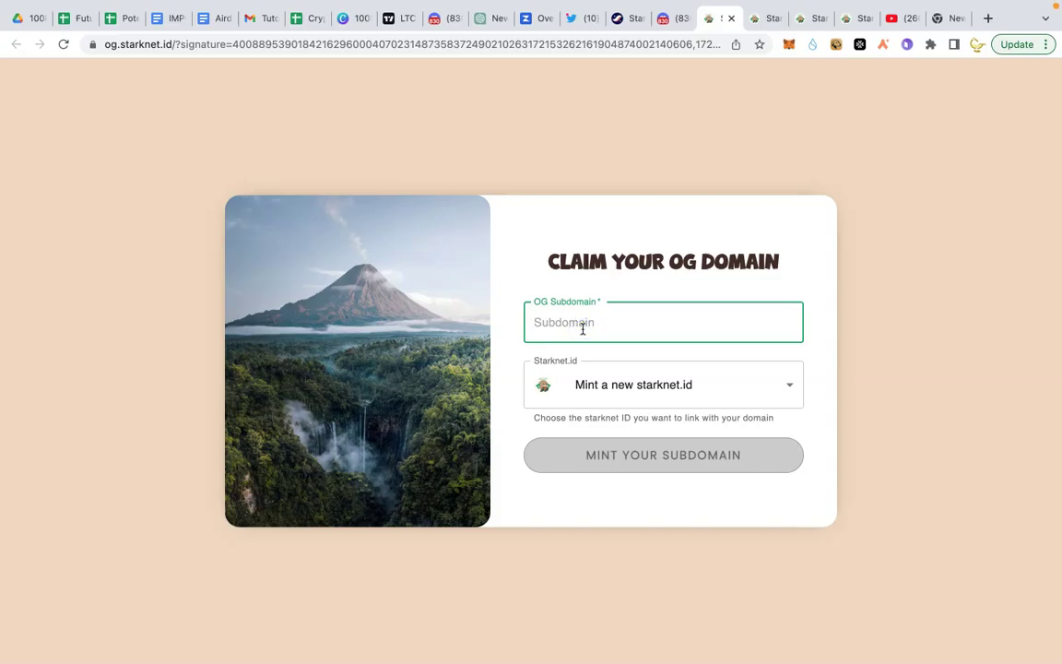
type("100kmentor")
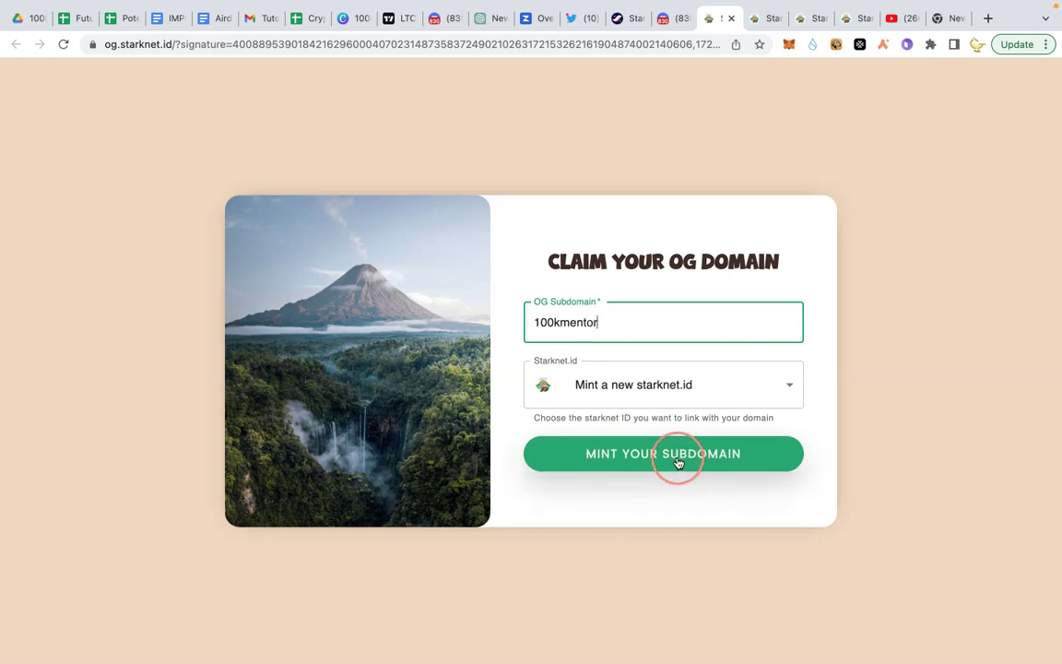
left_click(757, 378)
left_click(757, 376)
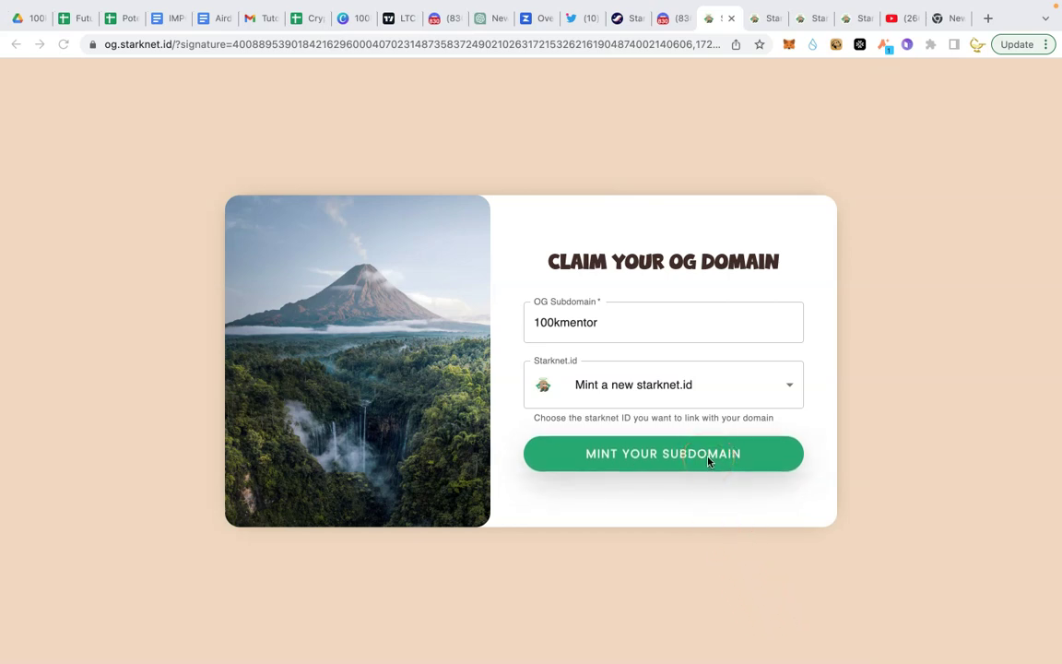
Step: Open the pending mint transaction from the Argent X activity on Starkscan and check its status
left_click(885, 46)
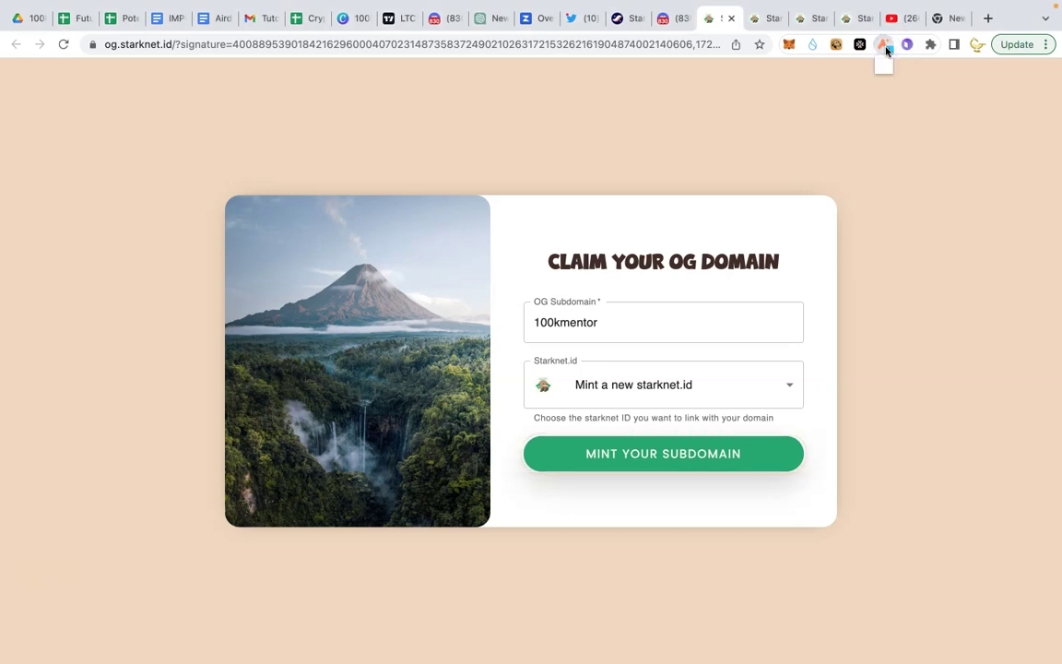
left_click(885, 46)
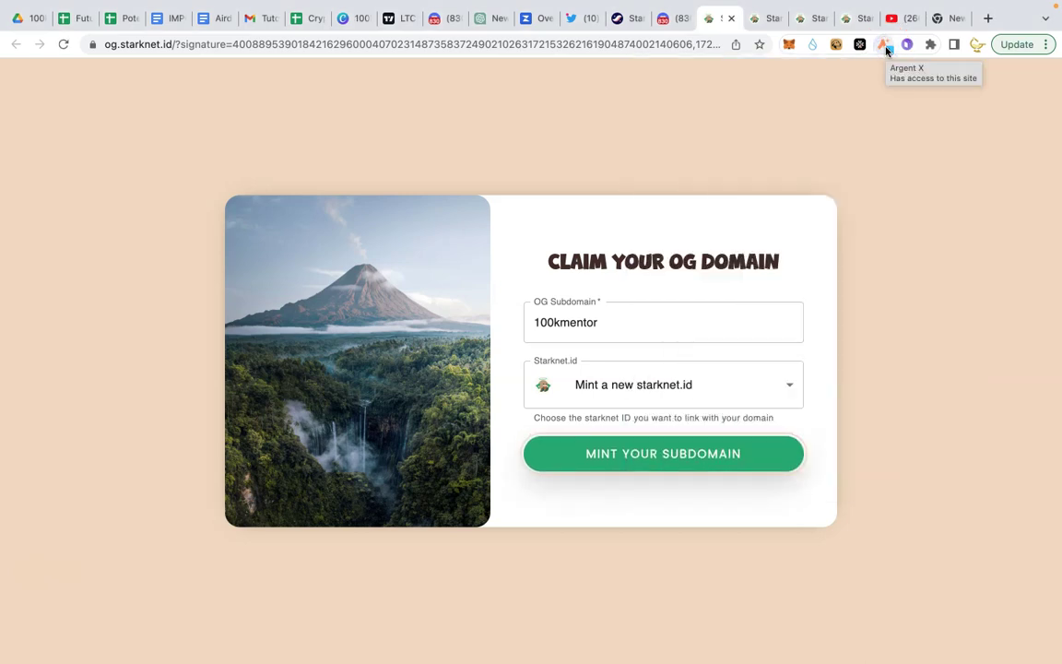
left_click(885, 46)
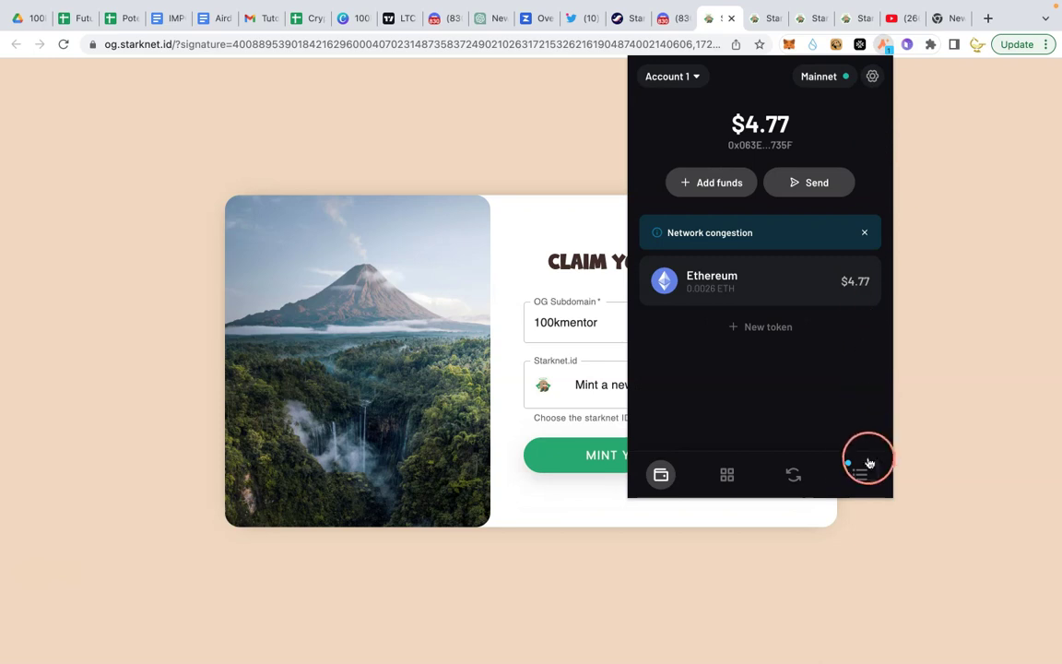
left_click(867, 466)
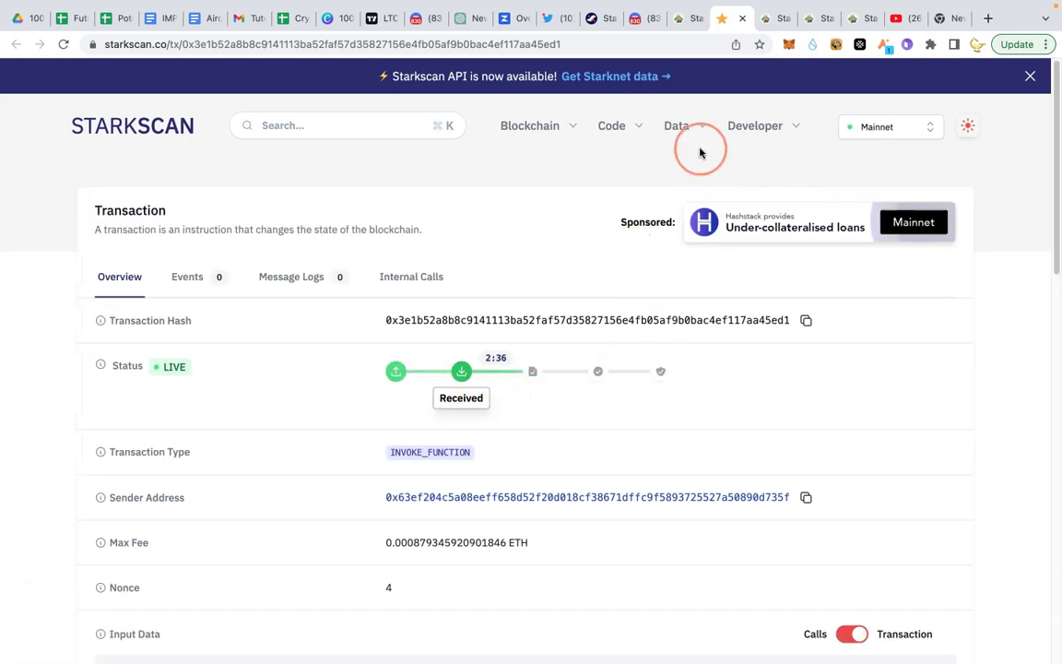
left_click(685, 19)
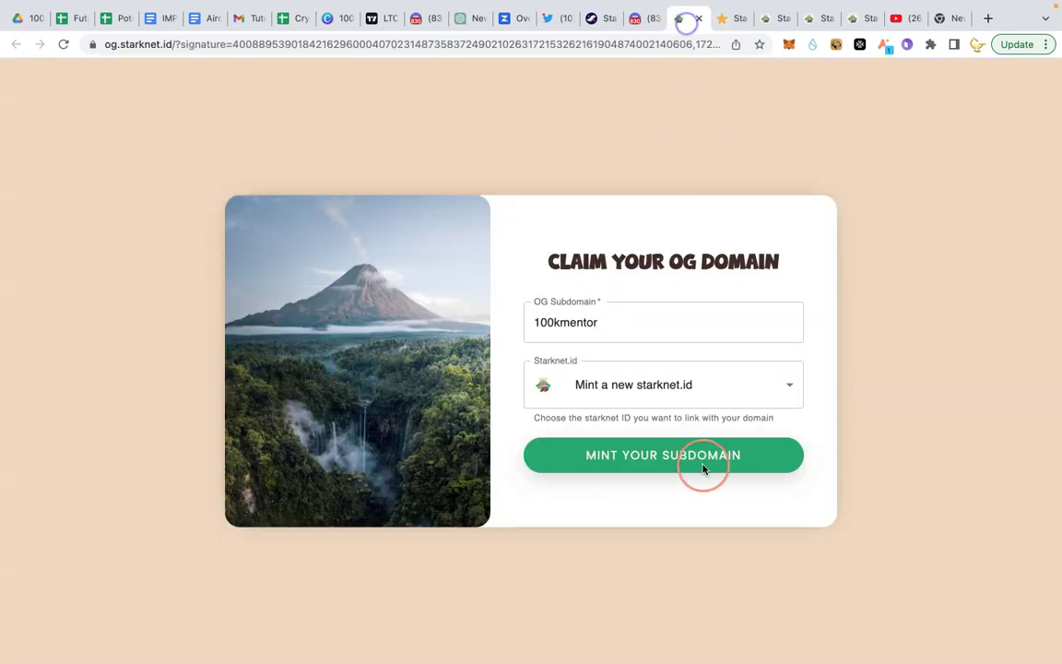
left_click(730, 19)
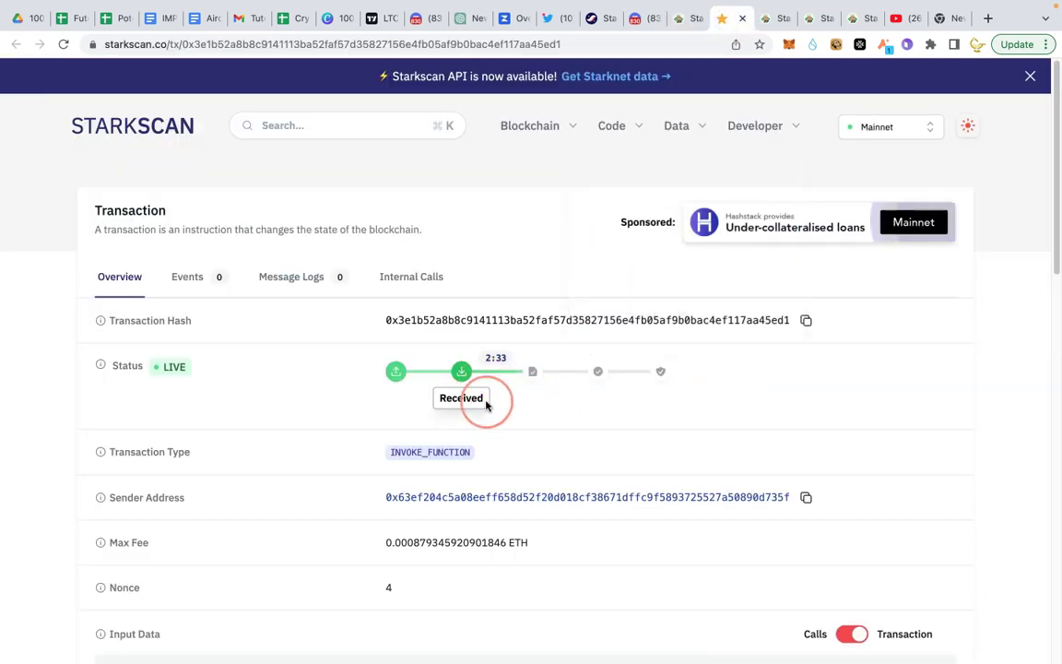
mouse_move(140, 542)
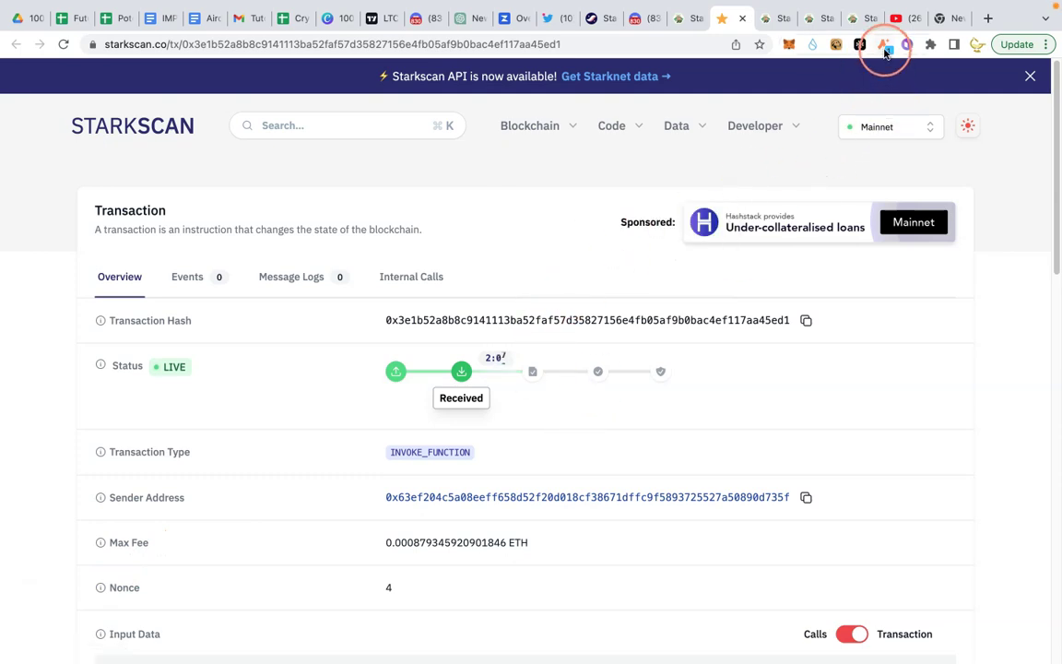
Step: View the Starknet.id collection among the mainnet account's NFTs in Argent X while the mint transaction is pending
left_click(884, 48)
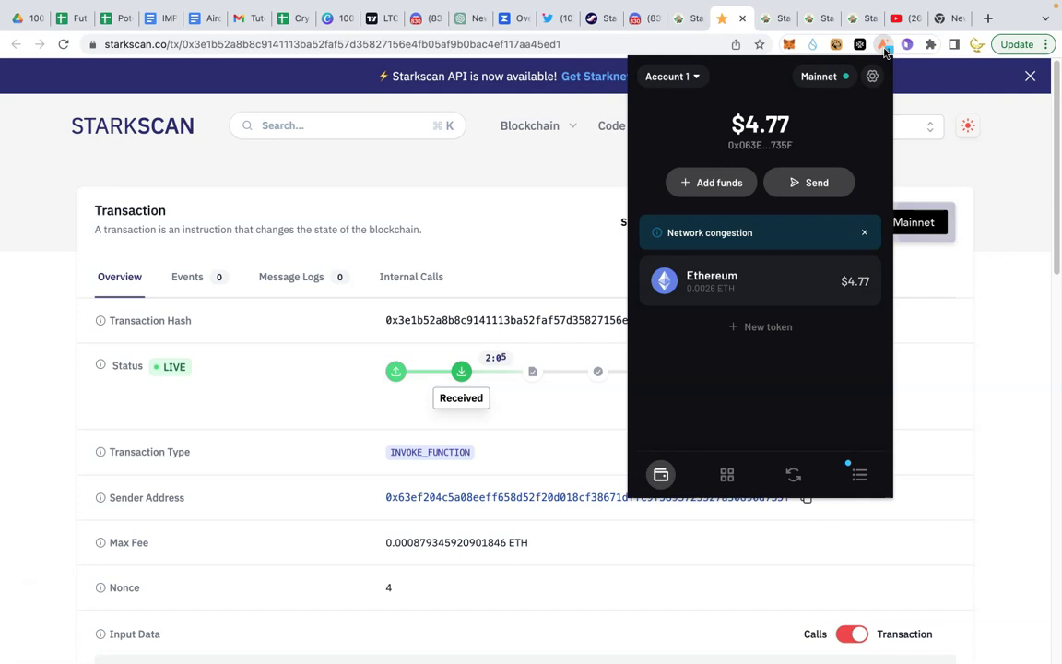
left_click(725, 476)
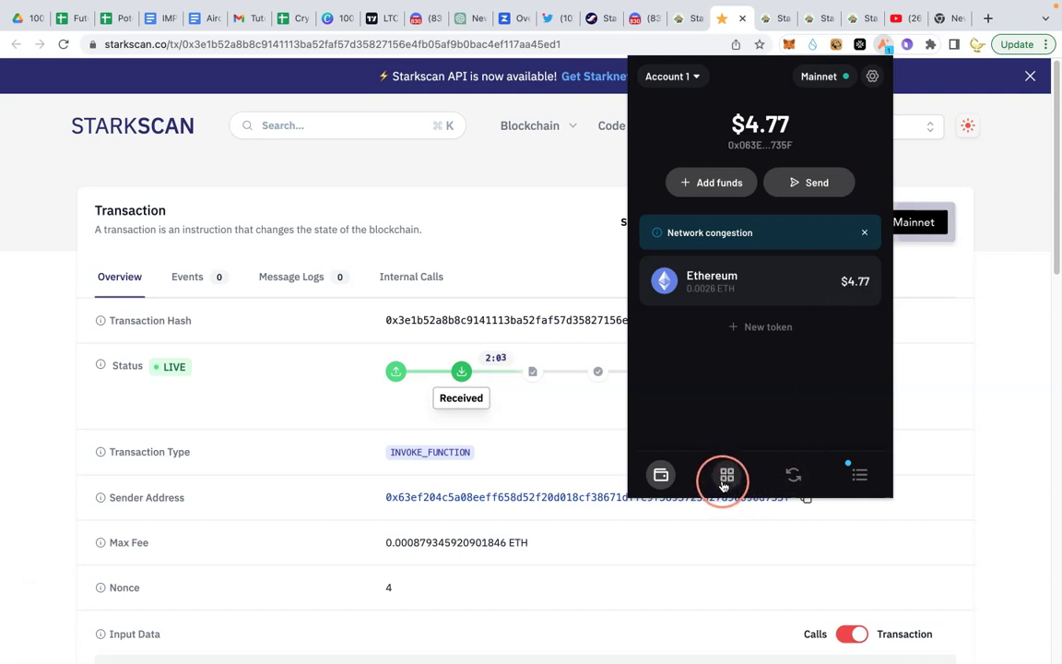
left_click(726, 476)
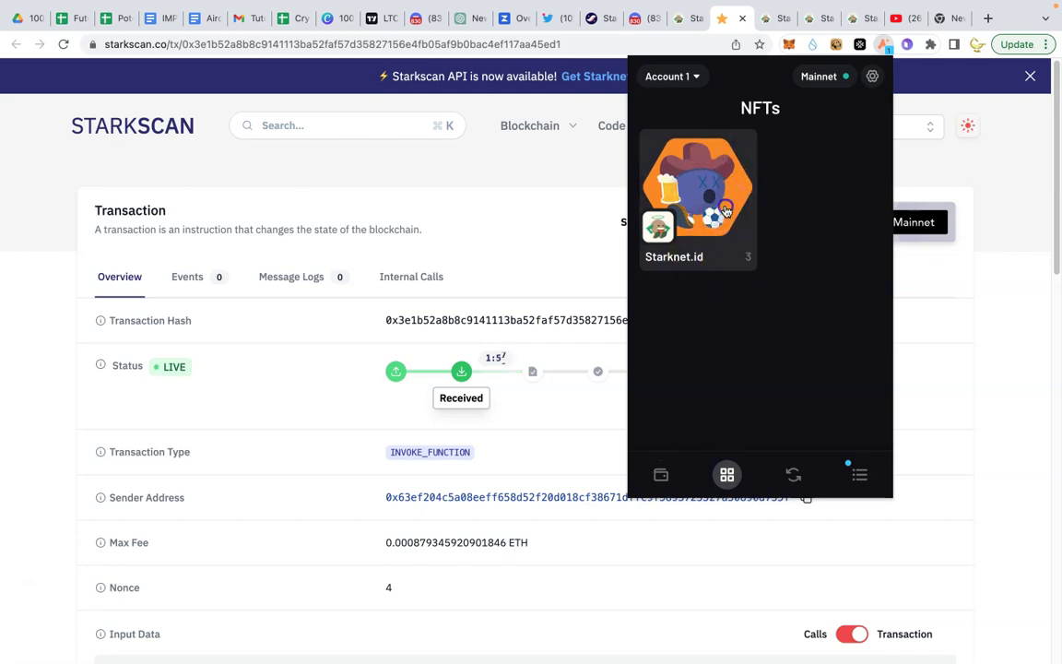
left_click(725, 211)
scroll(708, 395, "down", 1)
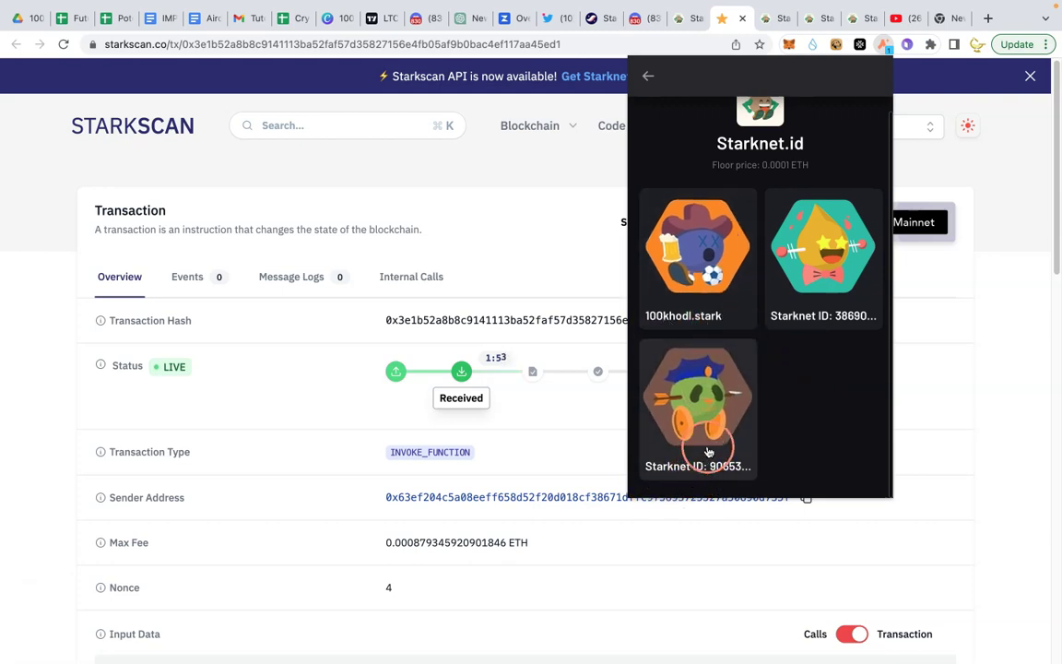
scroll(788, 309, "up", 1)
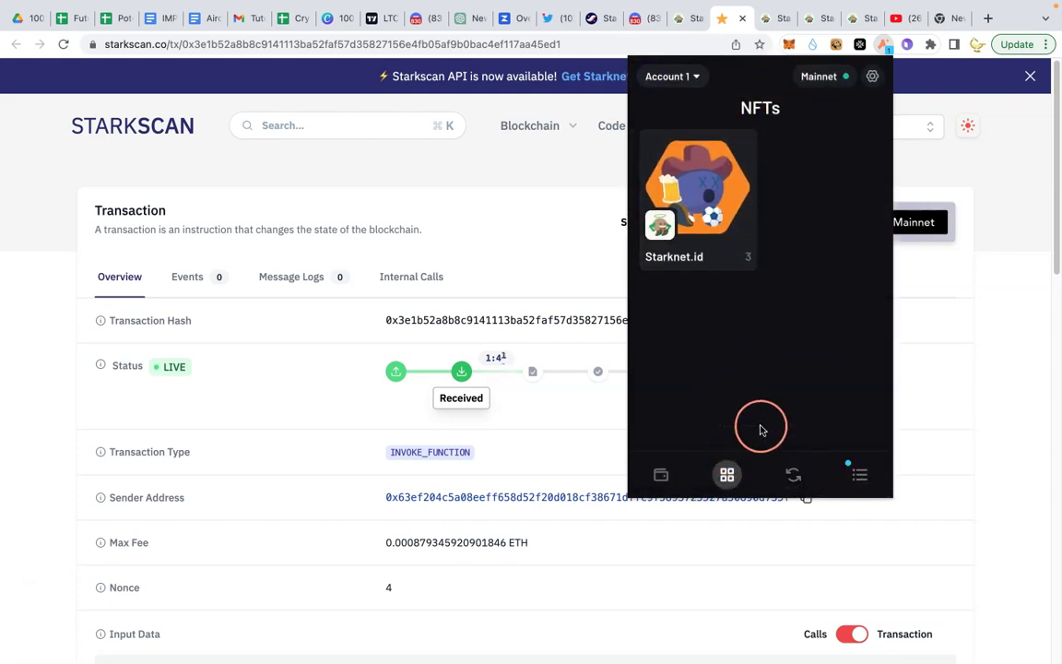
left_click(176, 559)
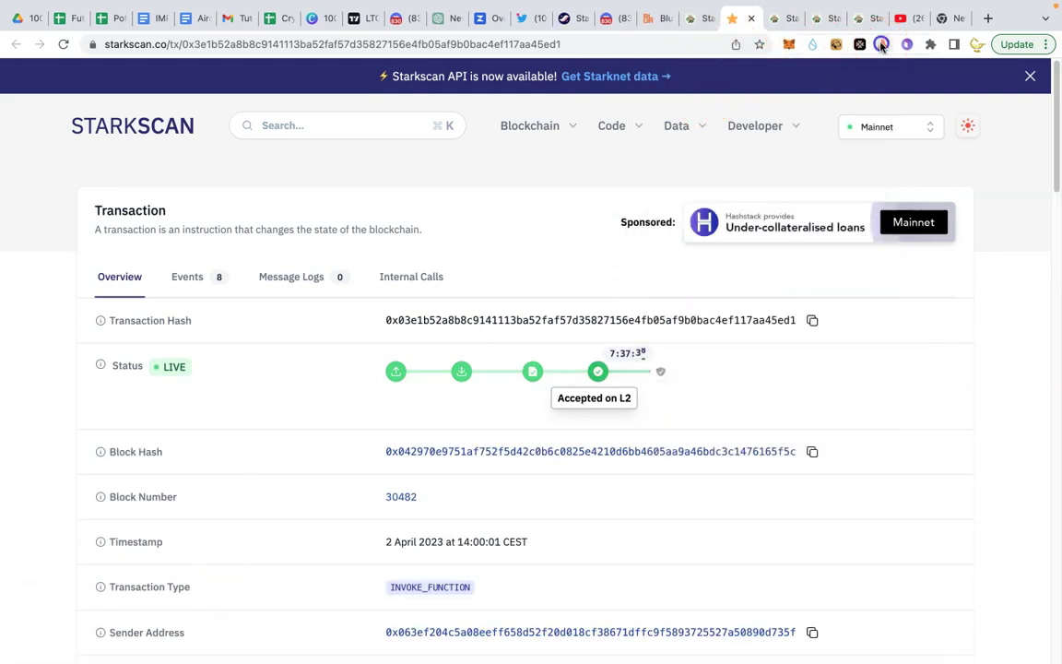
Step: Recheck the Starknet.id NFT collection in Argent X and view the details of the green character with the blue cap
left_click(881, 46)
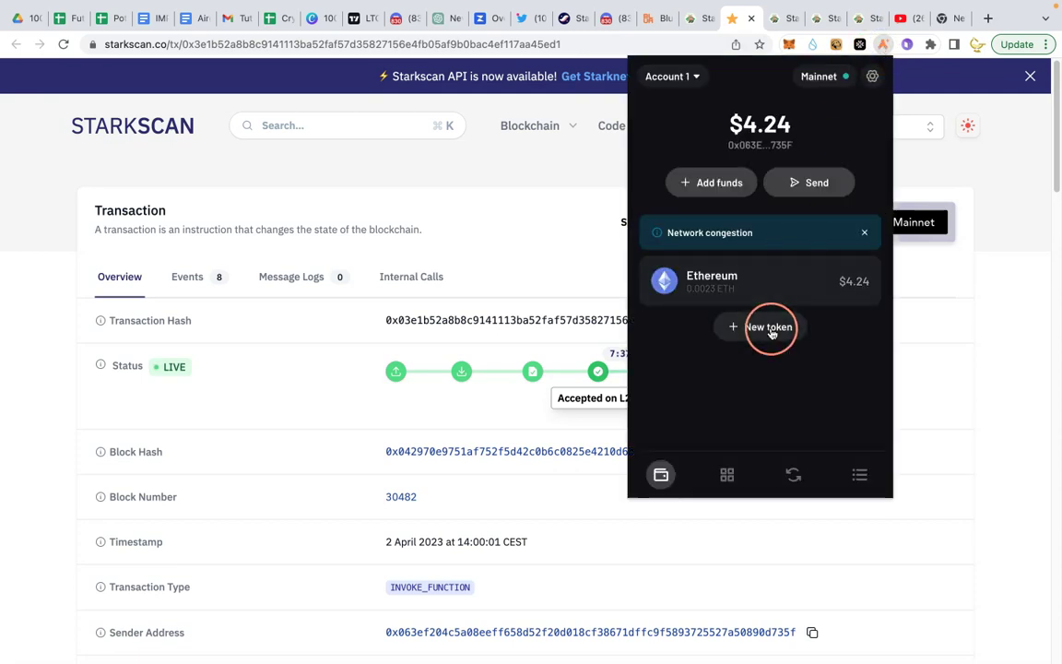
left_click(727, 474)
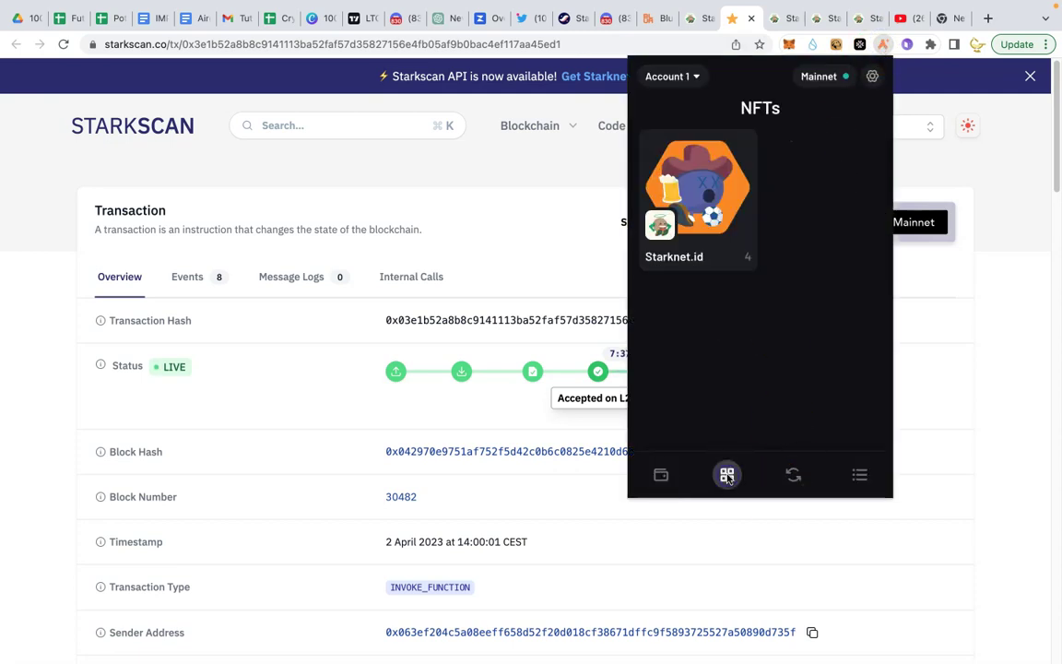
left_click(714, 217)
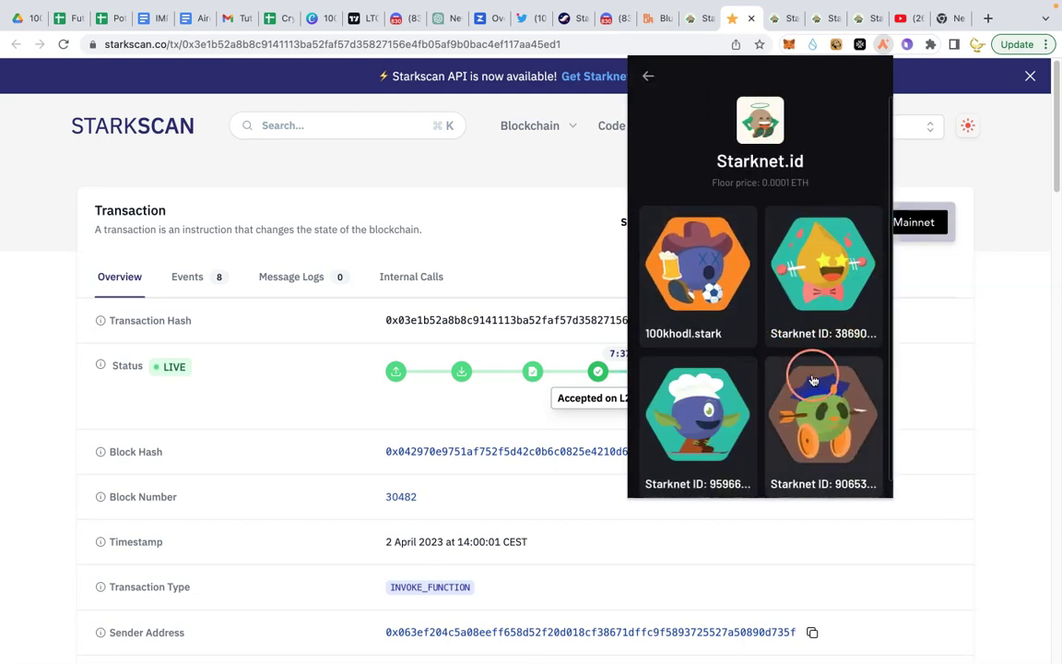
left_click(832, 446)
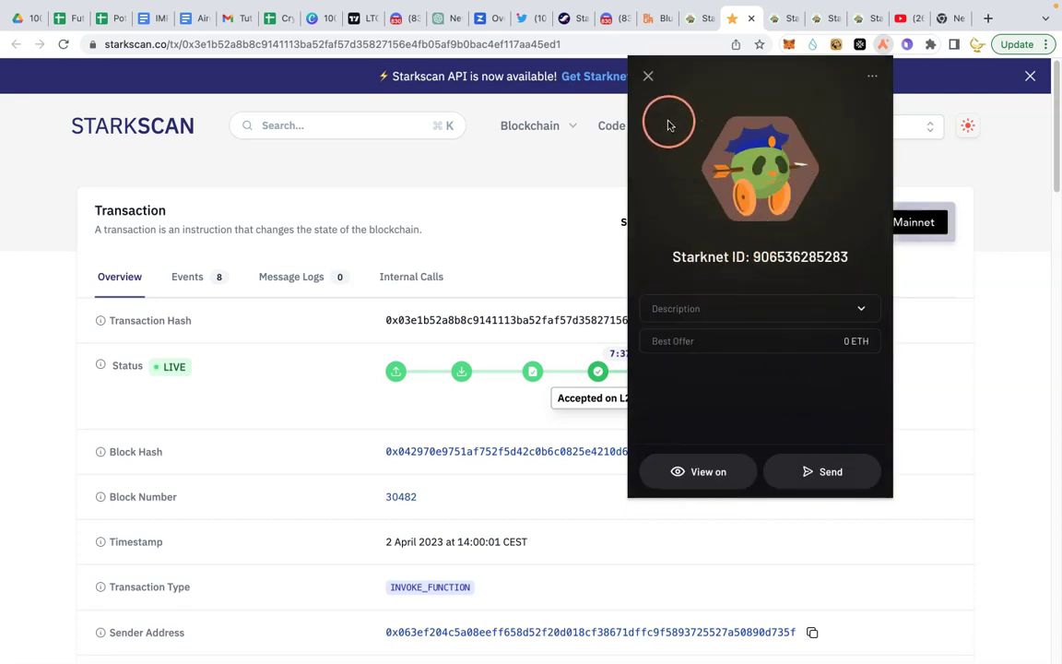
left_click(648, 77)
Step: Open starknet.id in a new browser tab and launch its app
key("ctrl+t")
type("sta")
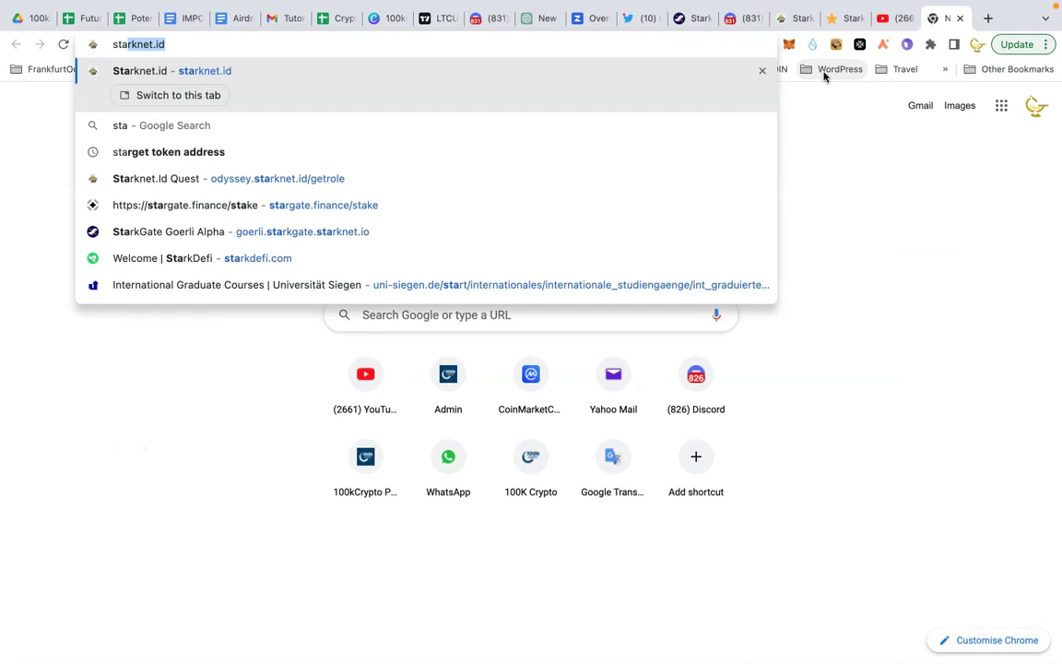
type("rknet.id")
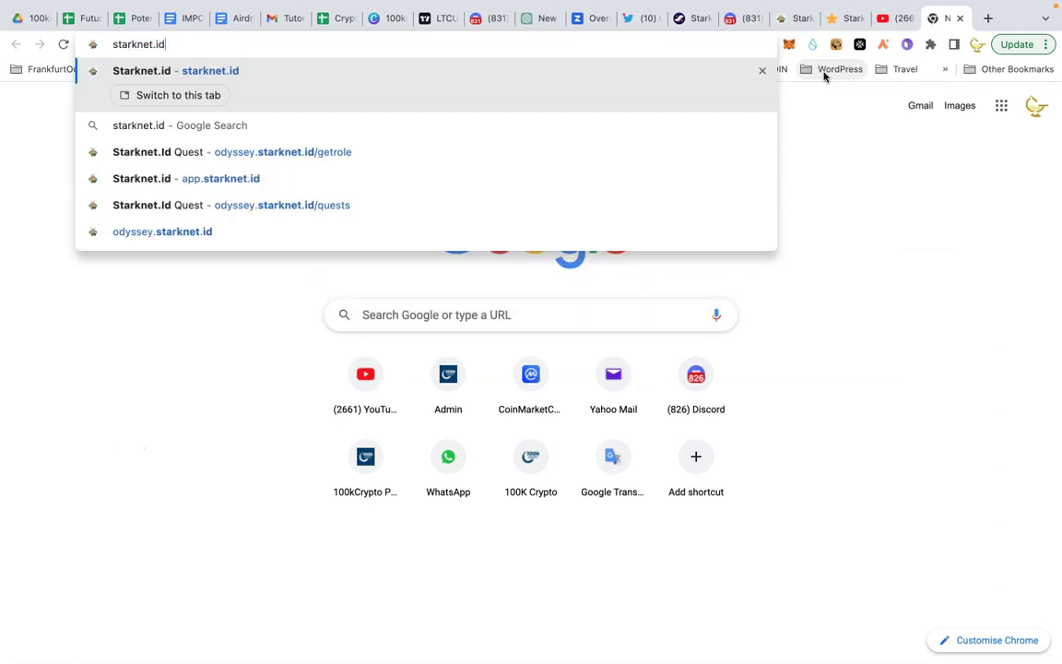
key("Return")
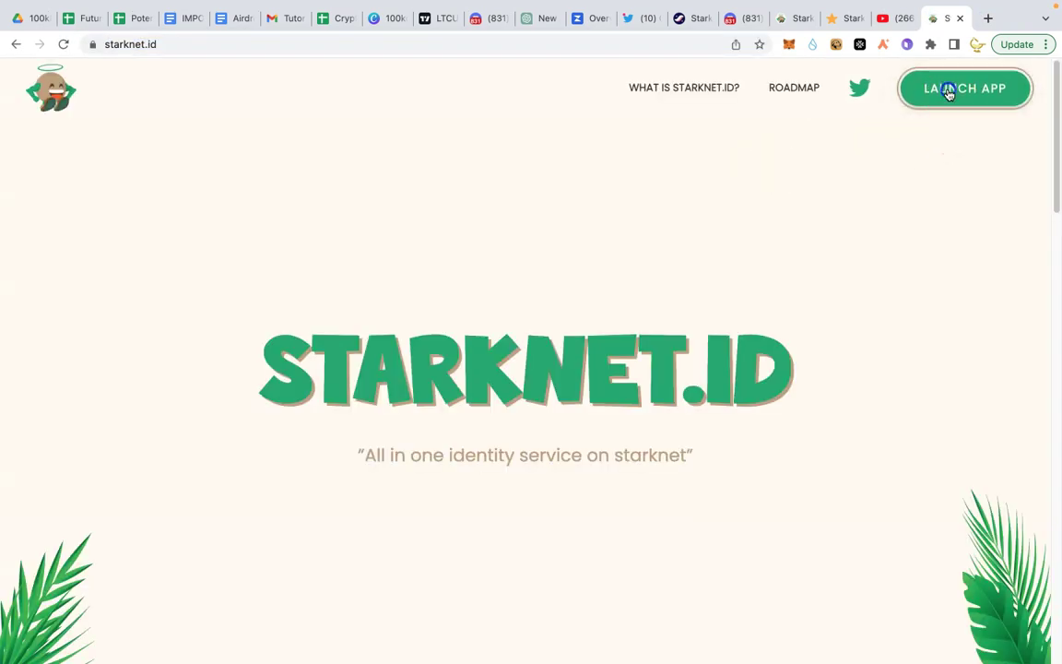
left_click(948, 89)
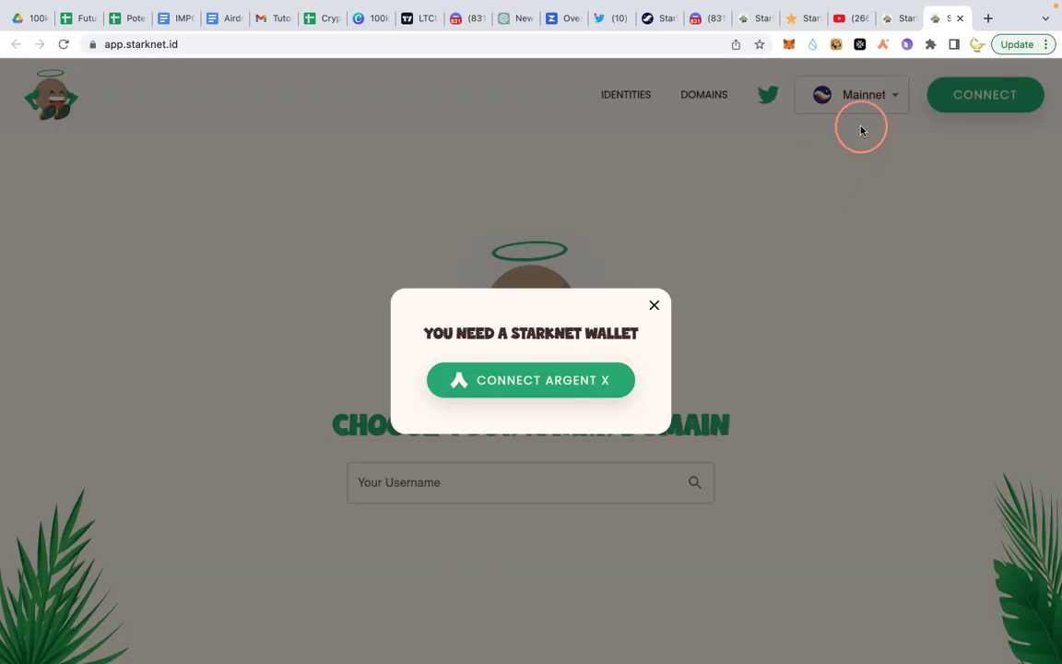
Step: Connect Argent X to the Starknet.id app and open the page of the chef-hat identity from the identities list
left_click(543, 379)
left_click(625, 99)
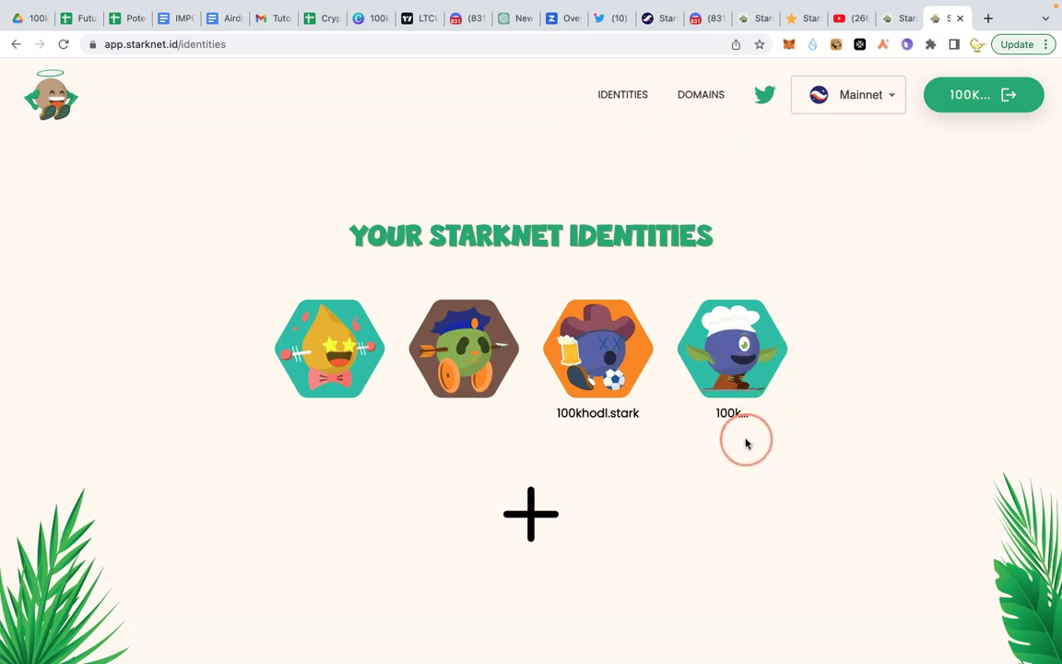
left_click(728, 382)
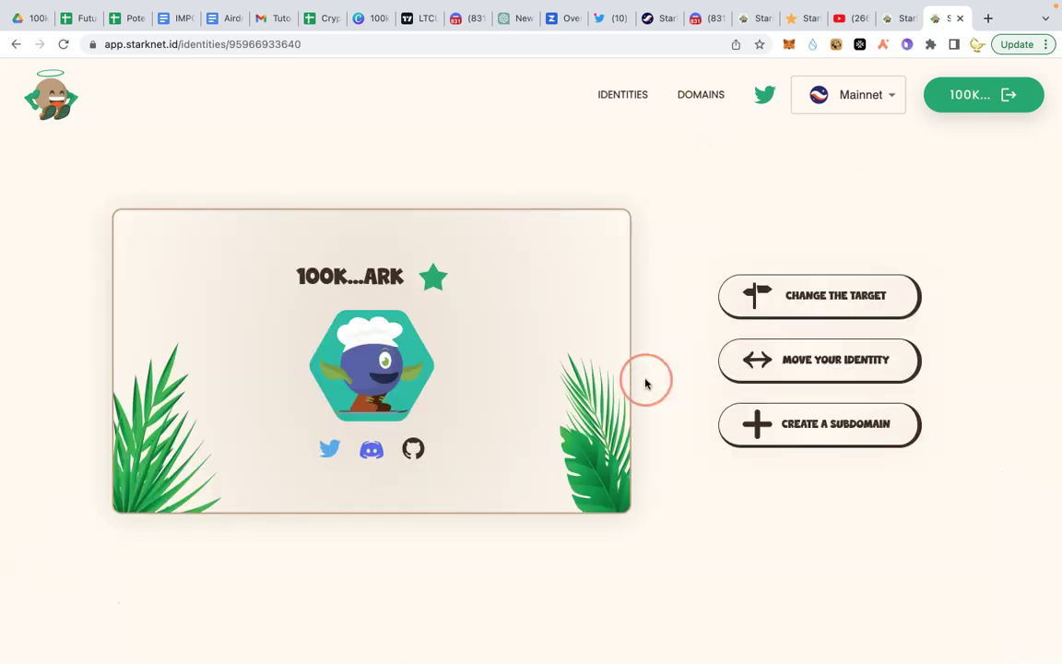